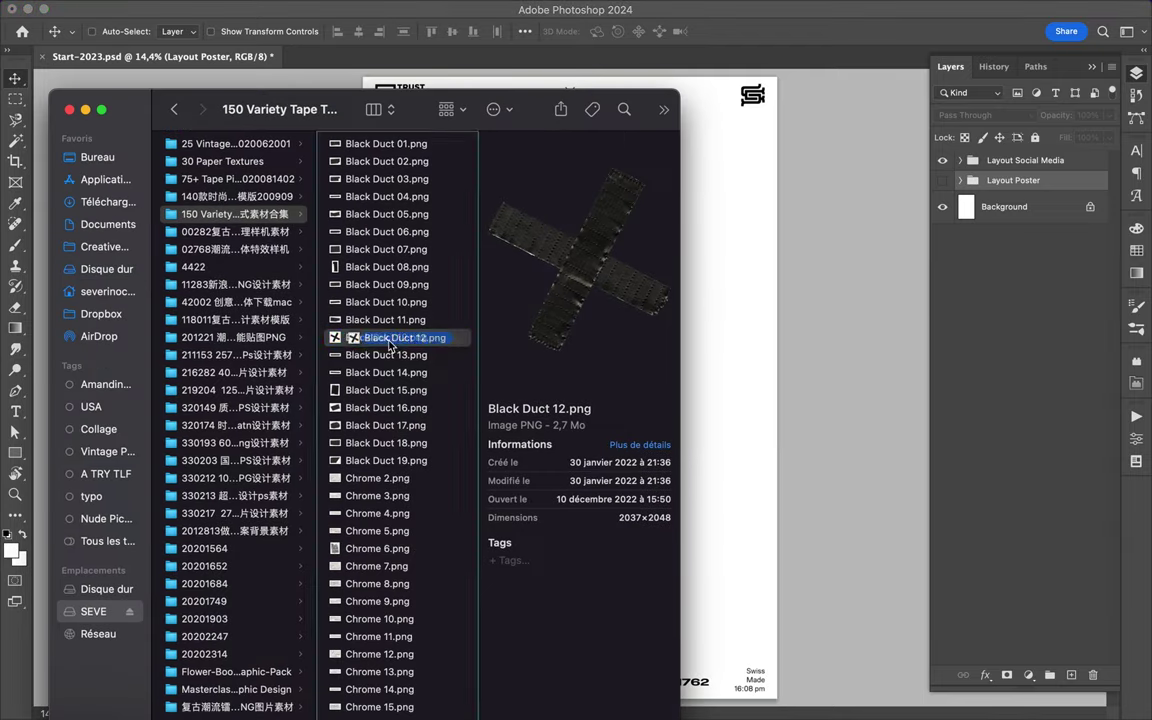
Drag the black X tape from Black Duct 12.png into the poster and open Chrome 2–6.
key("Return")
left_click_drag(673, 407, 553, 347)
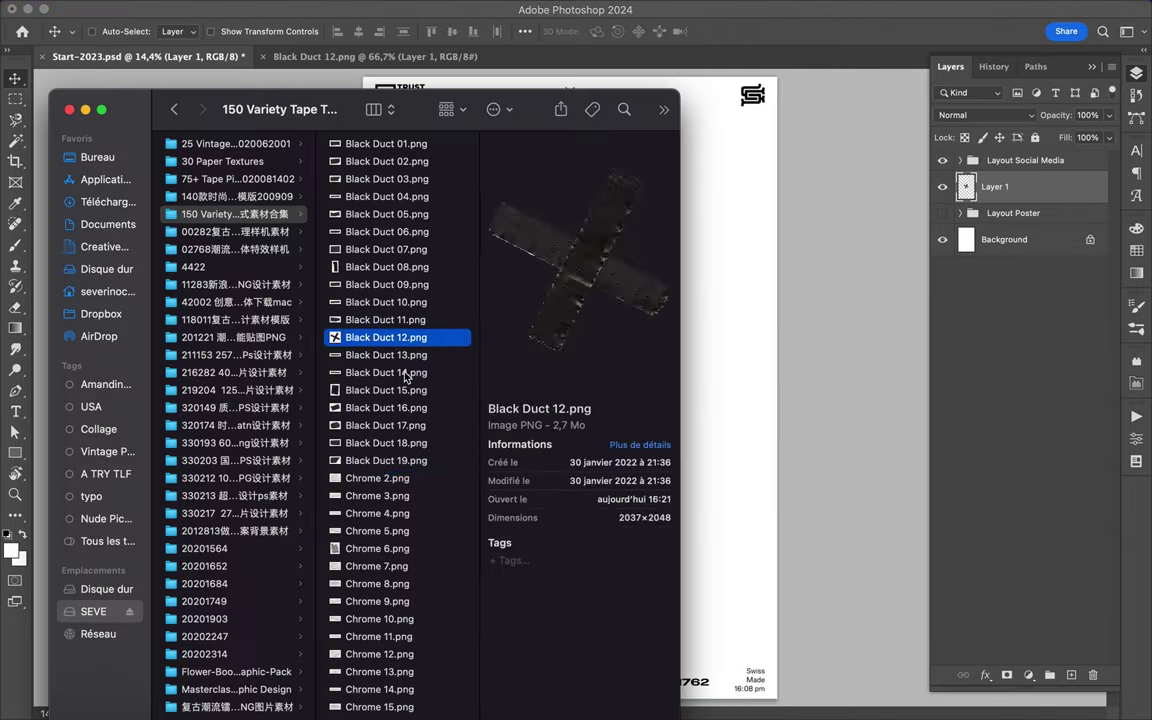
left_click(372, 478)
key("Down")
key("Down")
key("Down")
key("Down")
left_click(372, 478, "shift")
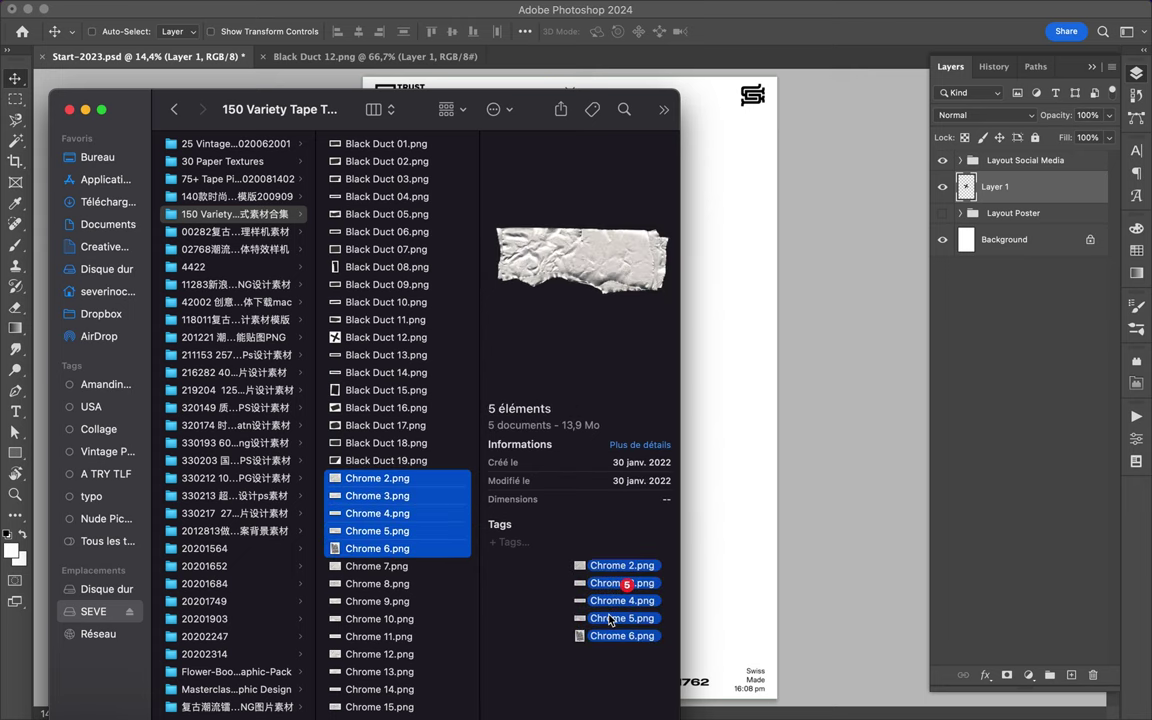
left_click_drag(372, 478, 590, 695)
Close Black Duct 12, move Layout Poster above the tapes, and reposition the X and chrome tapes.
left_click(209, 56)
left_click(164, 56)
left_click_drag(1014, 224, 1000, 262)
mouse_move(580, 330)
left_mouse_down()
mouse_move(673, 301)
mouse_move(578, 368)
mouse_move(498, 233)
left_mouse_up()
left_click_drag(707, 329, 712, 291)
key("Return")
Bring the Chrome 3 tape into the poster and rotate it vertical.
left_click(301, 57)
left_click(150, 56)
left_click_drag(313, 283, 521, 380)
key("ctrl+t")
left_click_drag(415, 355, 447, 316)
key("Return")
Close Chrome 3, then place the Chrome 4 tape diagonally on the poster.
left_click(395, 57)
left_click(262, 57)
left_click(365, 57)
left_click_drag(450, 370, 560, 331)
left_click_drag(608, 281, 620, 396)
key("Return")
Place the Chrome 5 tape slightly rotated at the top right, then close Chrome 5 and 4.
left_click(571, 57)
left_click_drag(576, 311, 697, 95)
key("ctrl+t")
key("Return")
left_click(520, 57)
left_click(474, 57)
Place the Chrome 6 tape at the lower left, close its tab, and undo the extra Chrome 2 layer.
left_click(262, 57)
left_click(365, 57)
mouse_move(555, 280)
left_mouse_down()
mouse_move(505, 270)
mouse_move(472, 470)
left_mouse_up()
left_click(268, 57)
left_click(365, 57)
left_click_drag(380, 250, 378, 231)
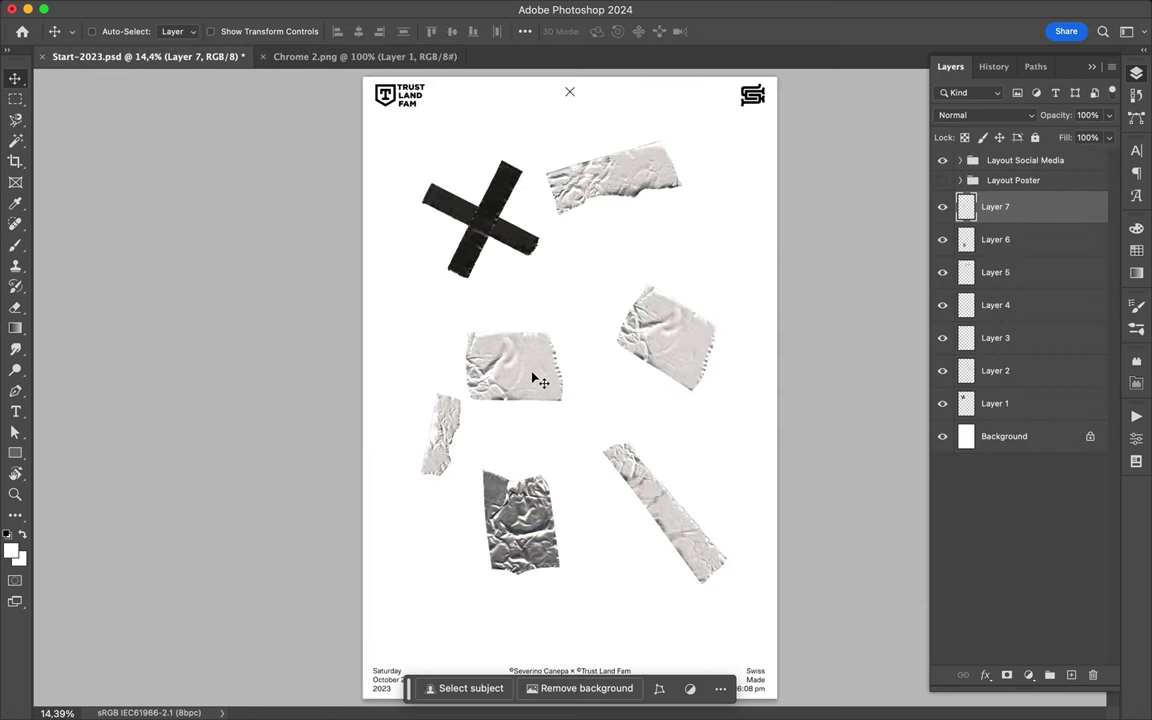
key("ctrl+z")
left_click(386, 561)
left_click_drag(254, 443, 198, 100)
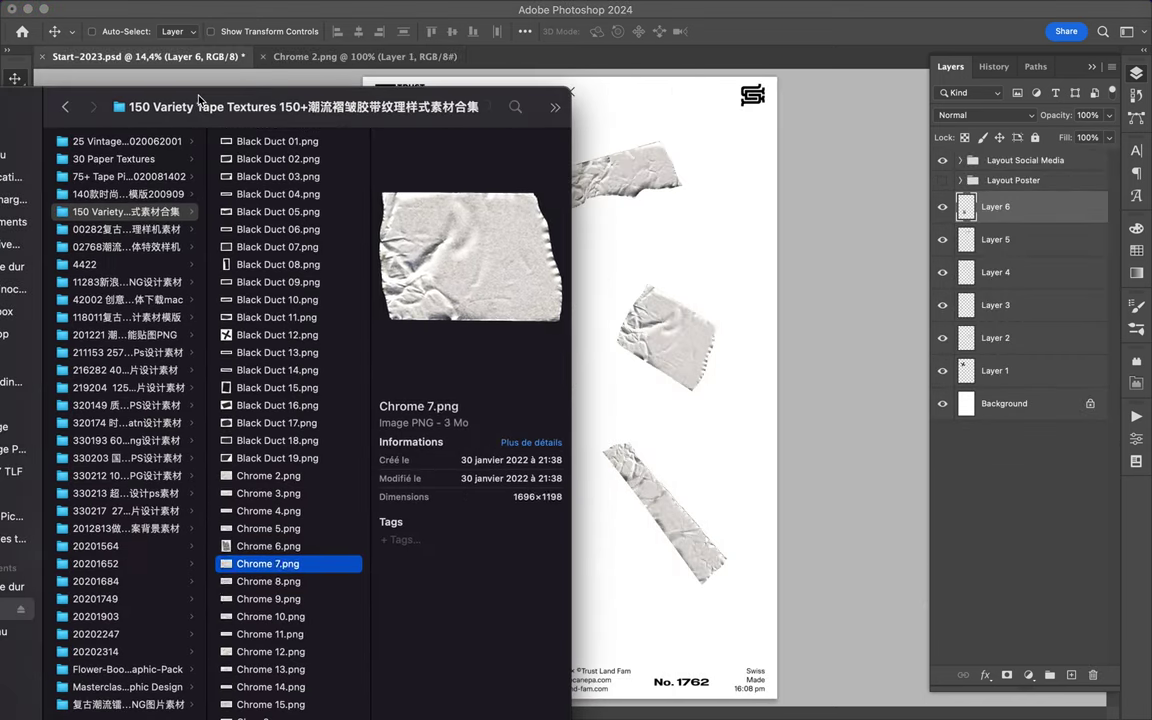
Open Chrome 8 through Chrome 13 in Photoshop from the tape folder.
scroll(270, 400, "down", 2)
left_click(270, 519)
left_click(270, 612, "shift")
left_click_drag(270, 612, 578, 700)
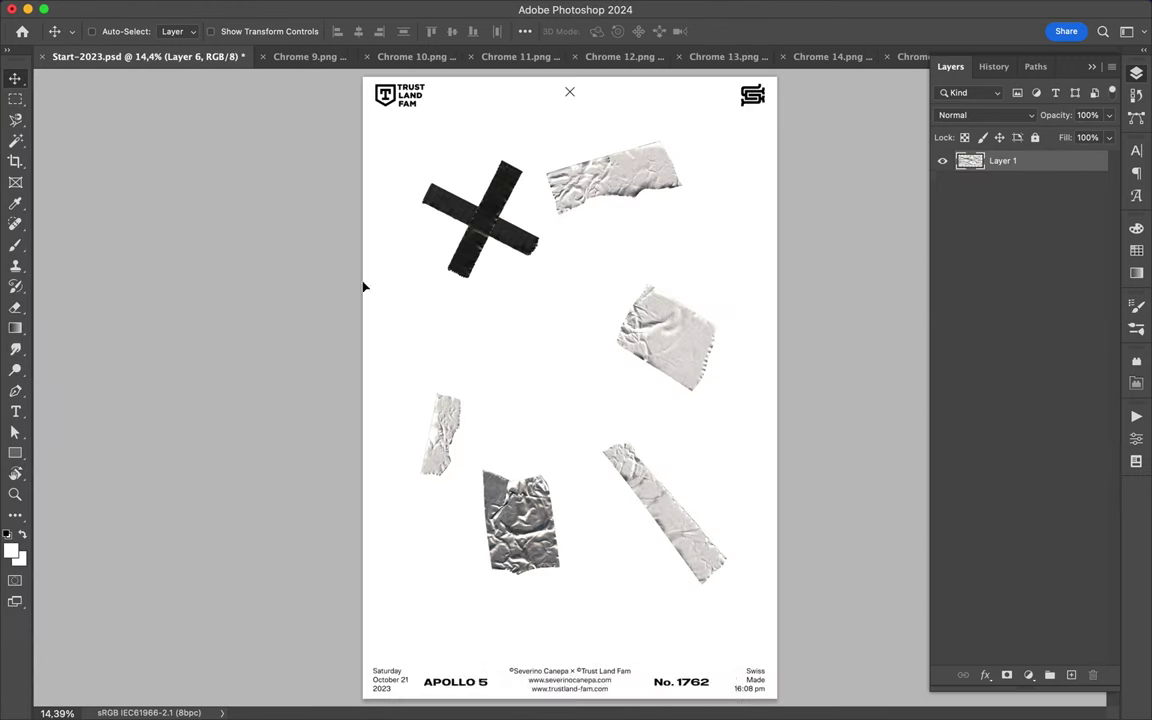
Bring the Chrome 8 tape into the poster with a copy at the right edge, and close Chrome 9.
left_click_drag(309, 57, 426, 303)
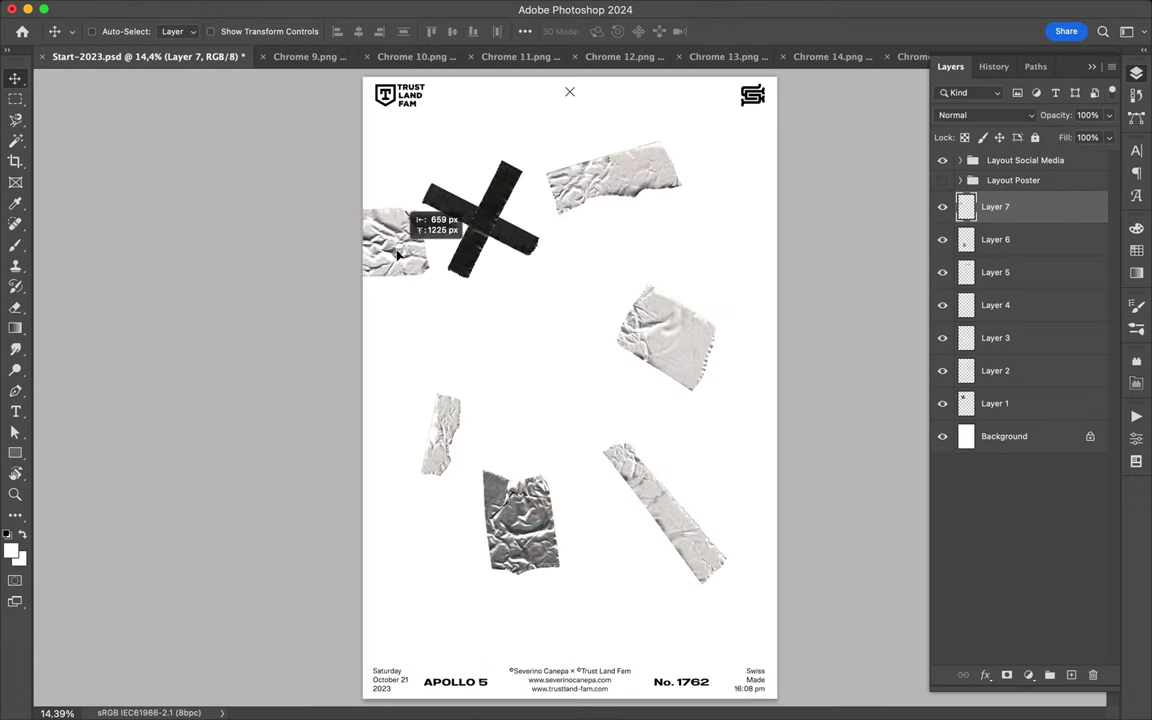
left_click_drag(852, 494, 852, 494)
left_click(310, 57)
left_click(159, 58)
left_click(310, 57)
key("super+w")
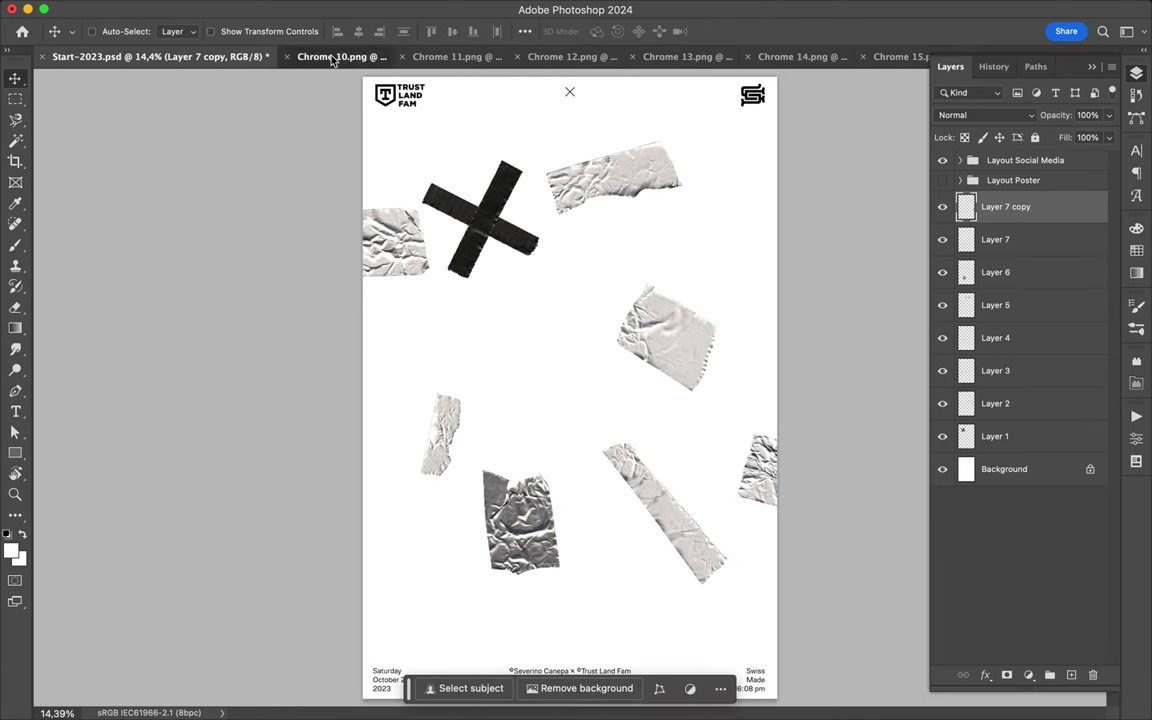
left_click(117, 57)
Close Chrome 10 and 11, and bring the Chrome 12 tape into the poster.
left_click(335, 57)
left_click(287, 57)
left_click(330, 57)
left_click(159, 57)
left_click(286, 57)
mouse_move(342, 172)
left_mouse_down()
mouse_move(565, 347)
mouse_move(562, 332)
mouse_move(630, 562)
left_mouse_up()
left_click(290, 57)
left_click(211, 57)
Place the Chrome 13 foil strip on Layer 9, rotated about 113° and moved left.
left_click(365, 57)
left_click_drag(500, 350, 519, 311)
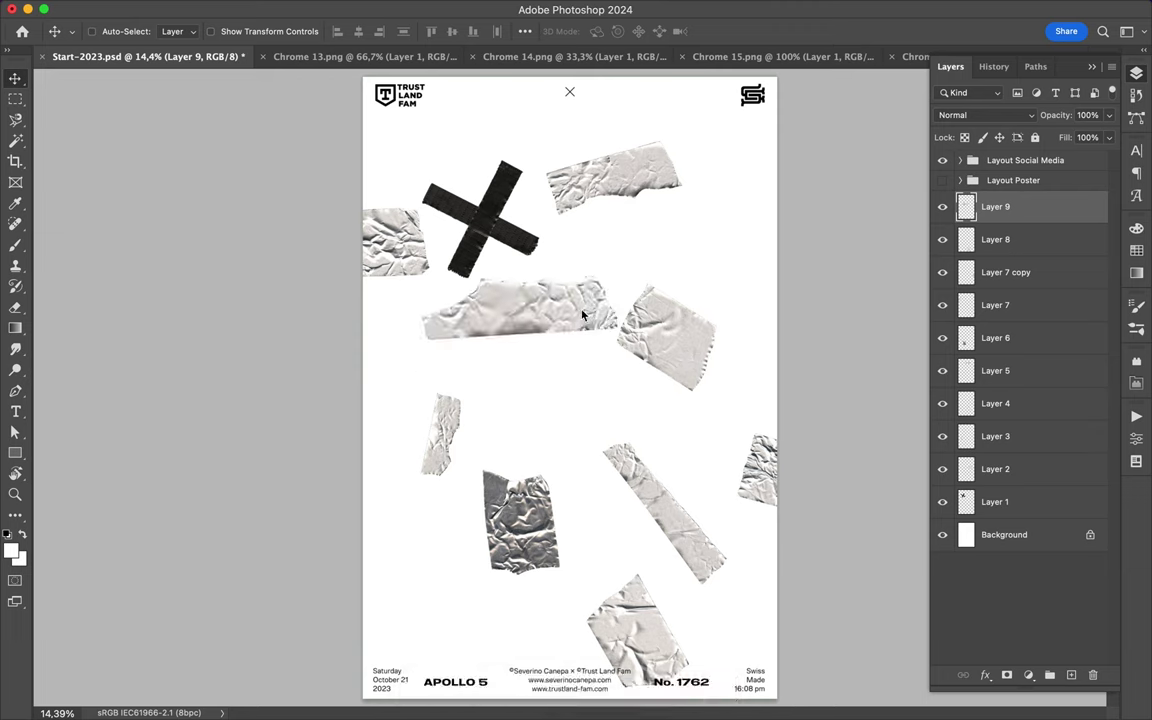
key("ctrl+t")
left_click_drag(437, 345, 576, 309)
mouse_move(534, 456)
left_mouse_down()
mouse_move(398, 430)
mouse_move(658, 257)
left_mouse_up()
Duplicate the Layer 9 foil strip and move and rotate the copy to the right.
key("ctrl+j")
key("ctrl+t")
left_click_drag(700, 180, 750, 180)
left_click_drag(700, 250, 824, 279)
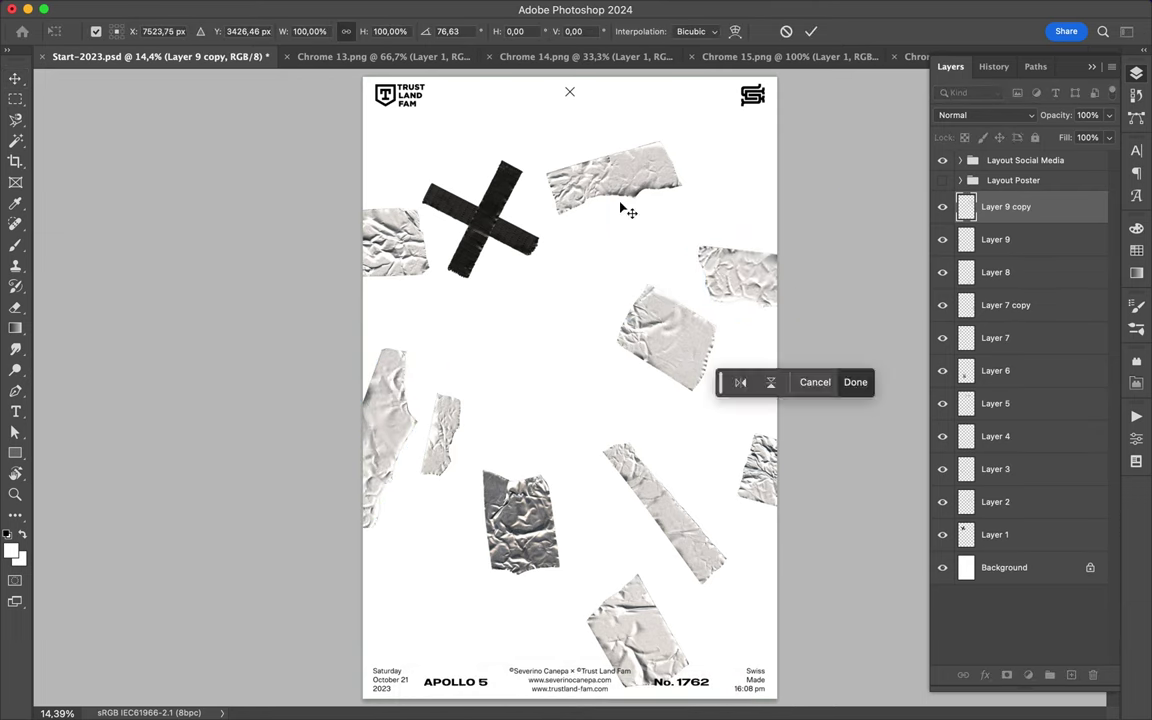
key("Return")
left_click(380, 57)
Add the Chrome 14 strip rotated and shrunk, then close its tab.
left_click(288, 57)
mouse_move(500, 380)
left_mouse_down()
mouse_move(288, 165)
mouse_move(508, 328)
mouse_move(470, 175)
mouse_move(480, 300)
mouse_move(543, 392)
left_mouse_up()
key("ctrl+t")
key("Return")
left_click(374, 57)
left_click(268, 57)
Bring the Chrome 15 tape into the poster and close the remaining chrome tabs.
left_click(374, 57)
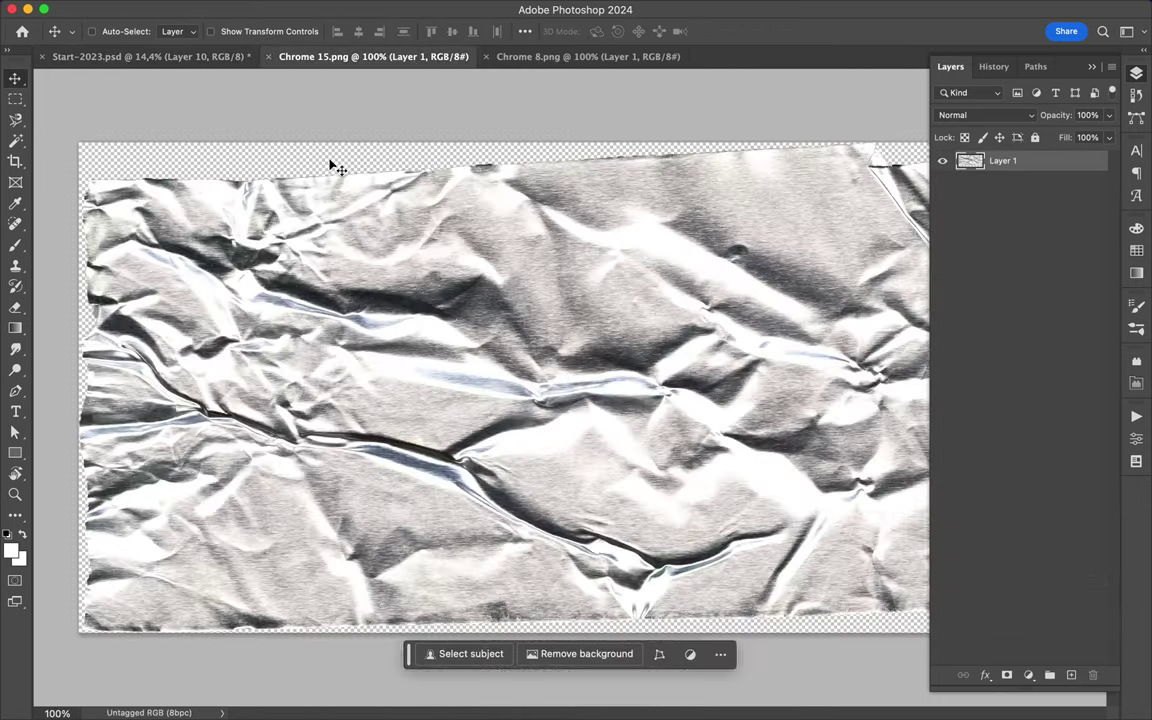
left_click_drag(329, 167, 504, 292)
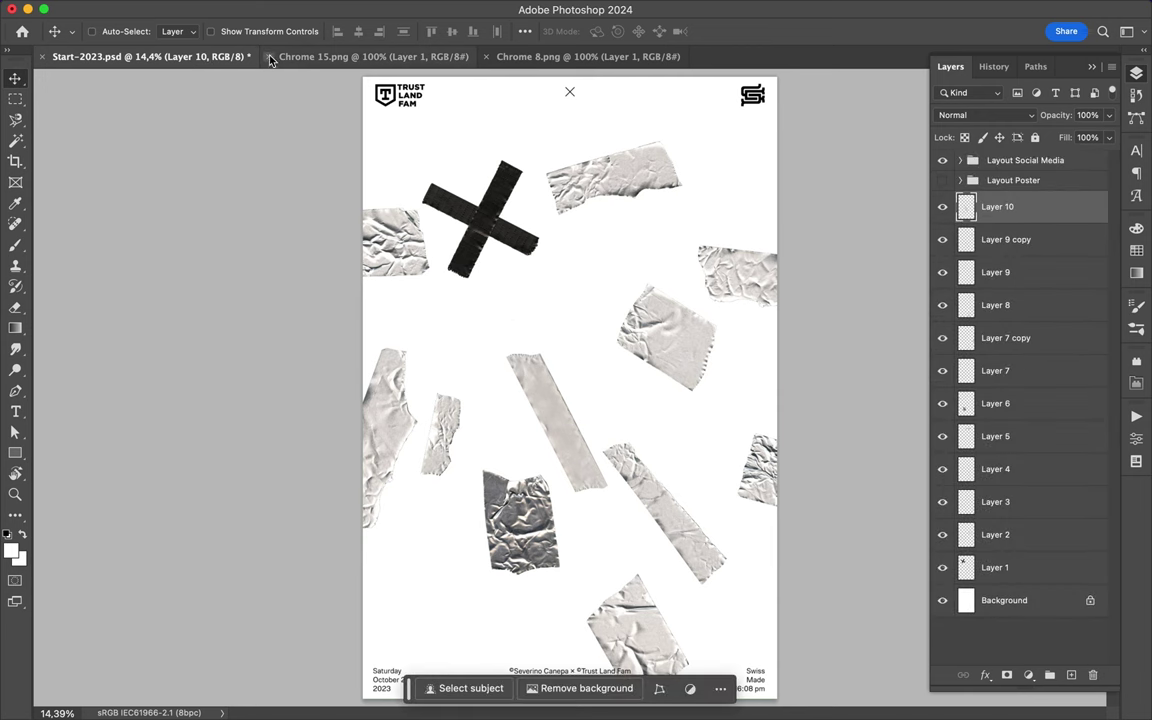
left_click(268, 57)
key("super+Tab")
key("Down")
key("Down")
key("Down")
key("Down")
key("Down")
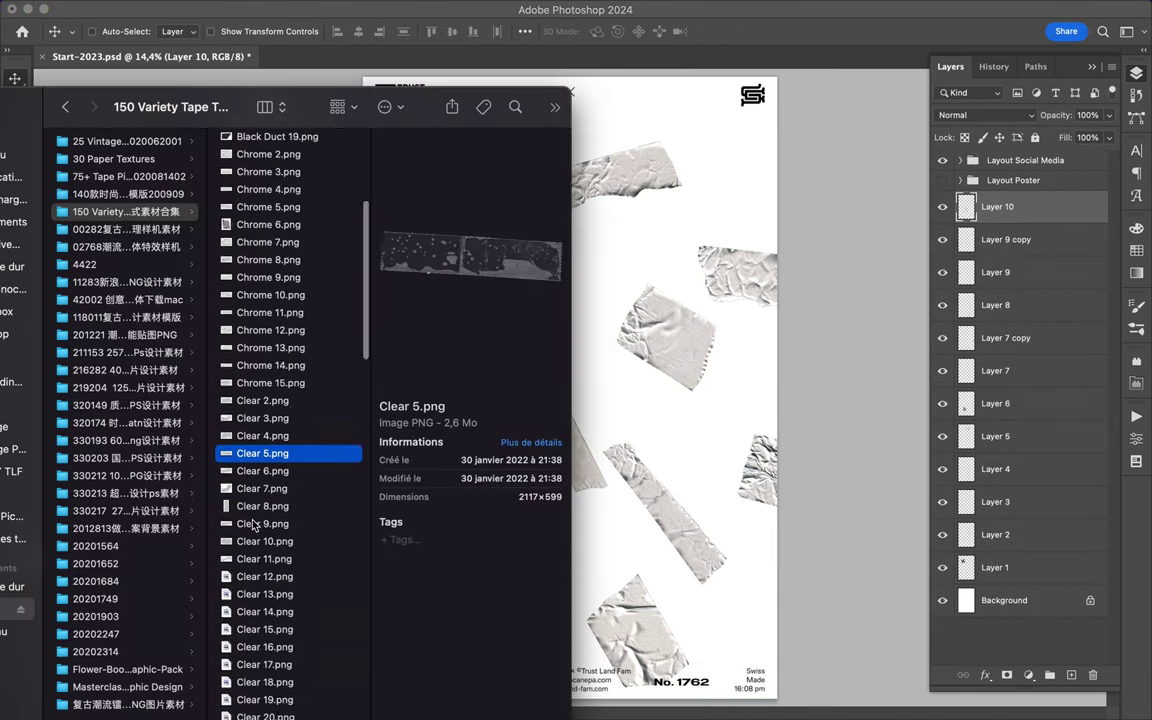
key("Down")
key("Down")
key("Down")
key("Down")
key("Down")
key("Down")
Browse the tape files and open the Masking tape images in Photoshop.
key("Down")
scroll(257, 600, "down", 5)
left_click(268, 510)
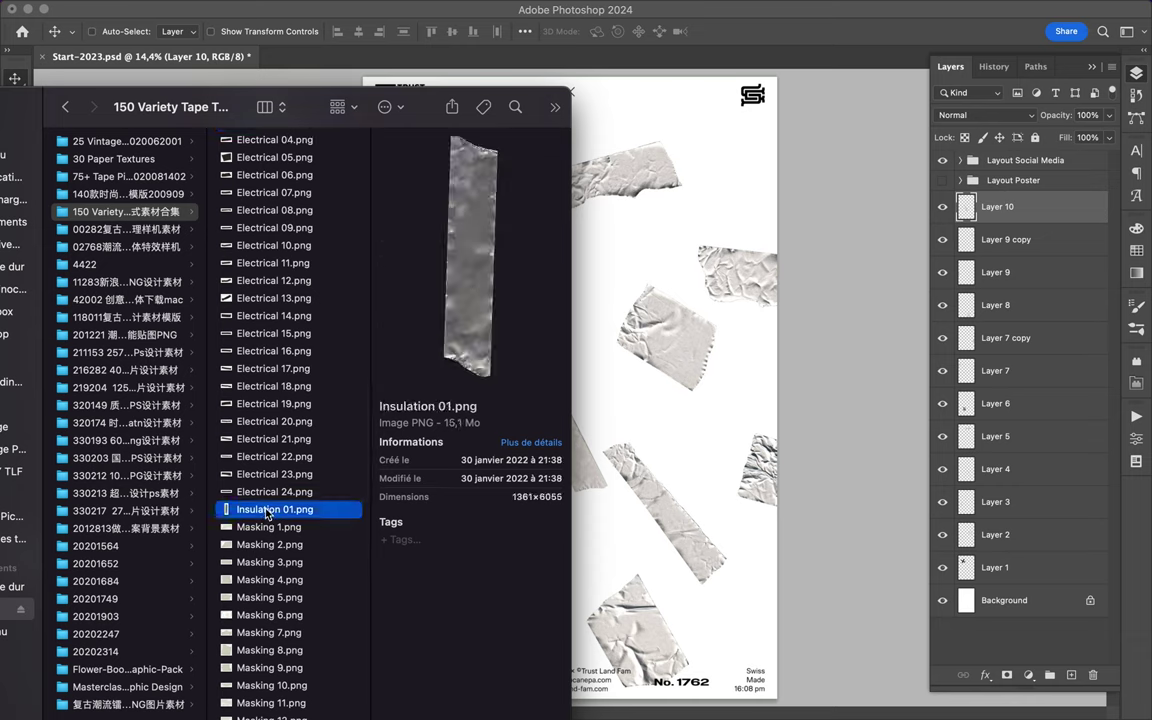
key("Down")
key("Down")
key("Down")
key("Down")
key("Down")
key("Down")
key("Down")
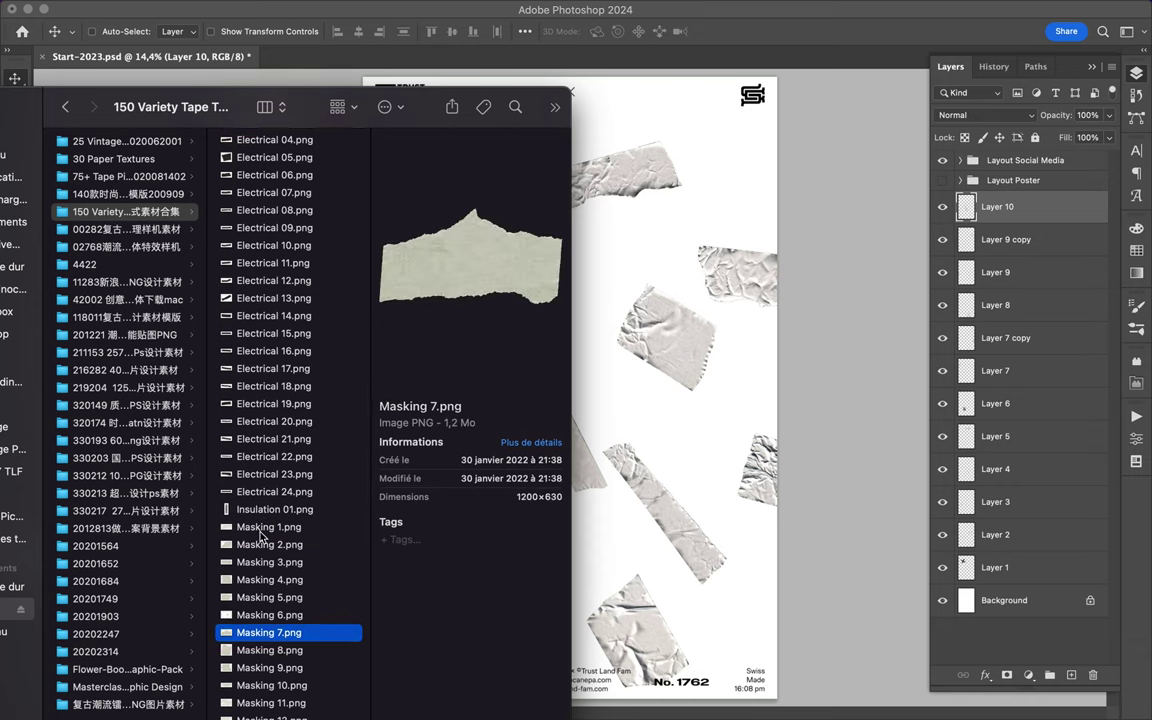
left_click(268, 562, "shift")
left_click_drag(268, 597, 573, 630)
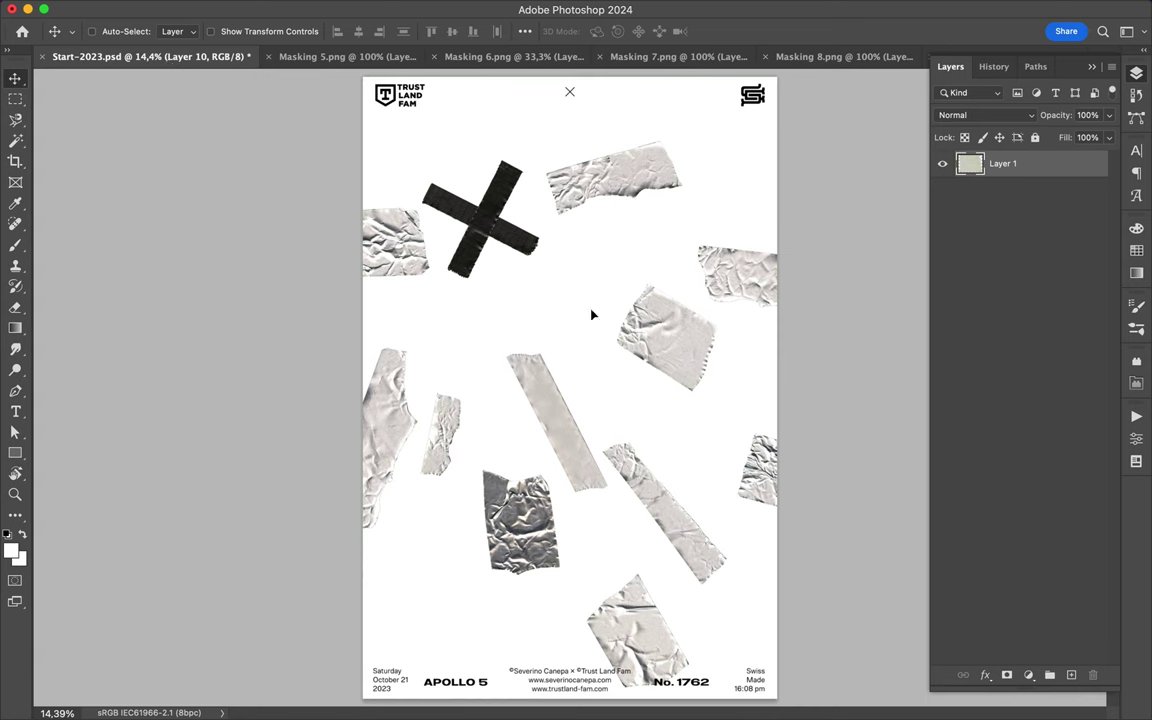
Paste the green masking tape into the poster, rotated about 44°.
key("ctrl+v")
key("ctrl+t")
mouse_move(640, 262)
left_mouse_down()
mouse_move(609, 300)
mouse_move(574, 303)
left_mouse_up()
key("Return")
Copy the Masking 5 tape into the poster and place it at the top left.
key("ctrl+Tab")
key("ctrl+a")
key("ctrl+c")
key("ctrl+shift+Tab")
key("ctrl+v")
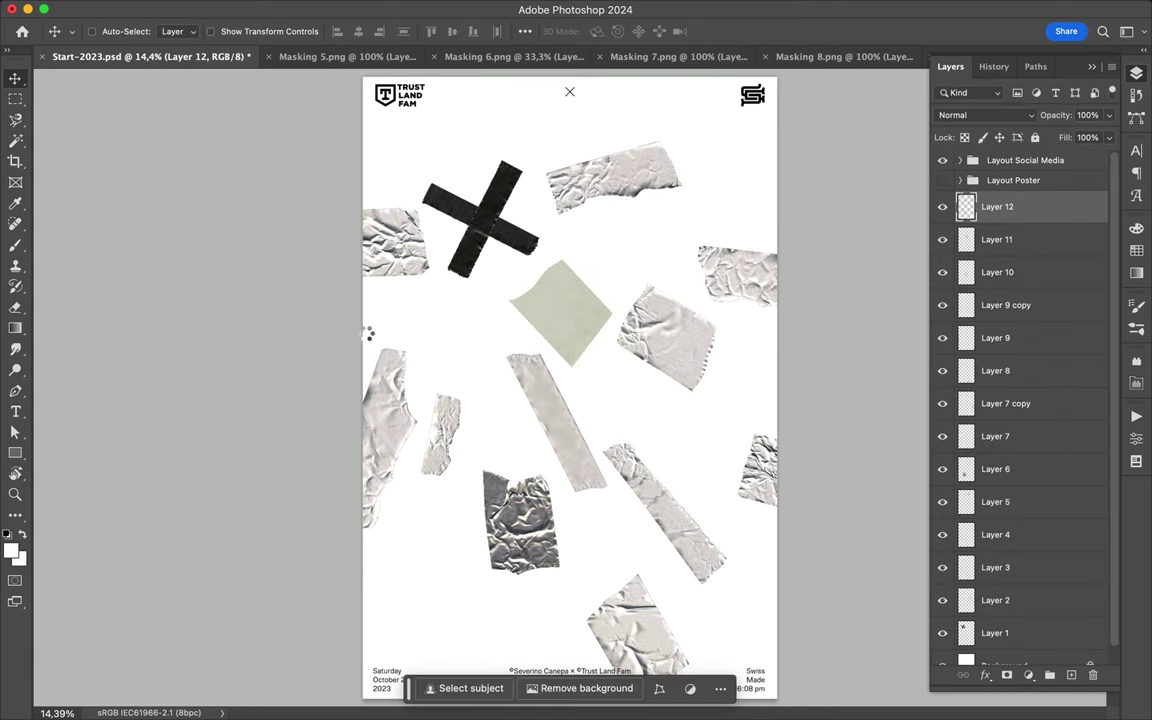
key("ctrl+t")
left_click_drag(420, 336, 460, 141)
key("Return")
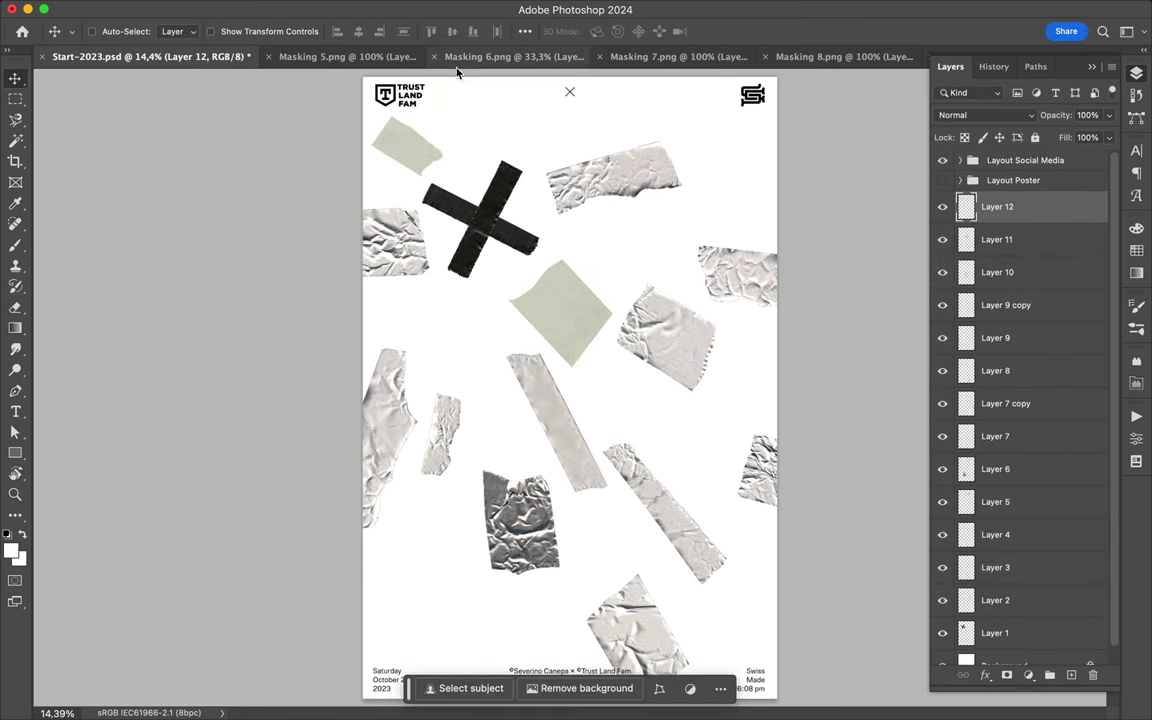
Paste the Masking 6 tape, rotate it about -69°, and shift it down-left.
left_click(268, 57)
key("ctrl+Tab")
key("ctrl+a")
key("ctrl+c")
left_click(230, 58)
key("ctrl+v")
key("ctrl+t")
left_click_drag(511, 349, 404, 389)
key("Return")
left_click_drag(515, 433, 446, 534)
Paste another copy of the Masking 6 tape on the poster's right side.
left_click(403, 56)
key("ctrl+a")
key("ctrl+c")
left_click(262, 57)
left_click(150, 56)
key("ctrl+v")
left_click_drag(657, 405, 690, 392)
Paste the Masking 7 tape into the poster and close the Masking 7, 8 and 4 images.
left_click(372, 56)
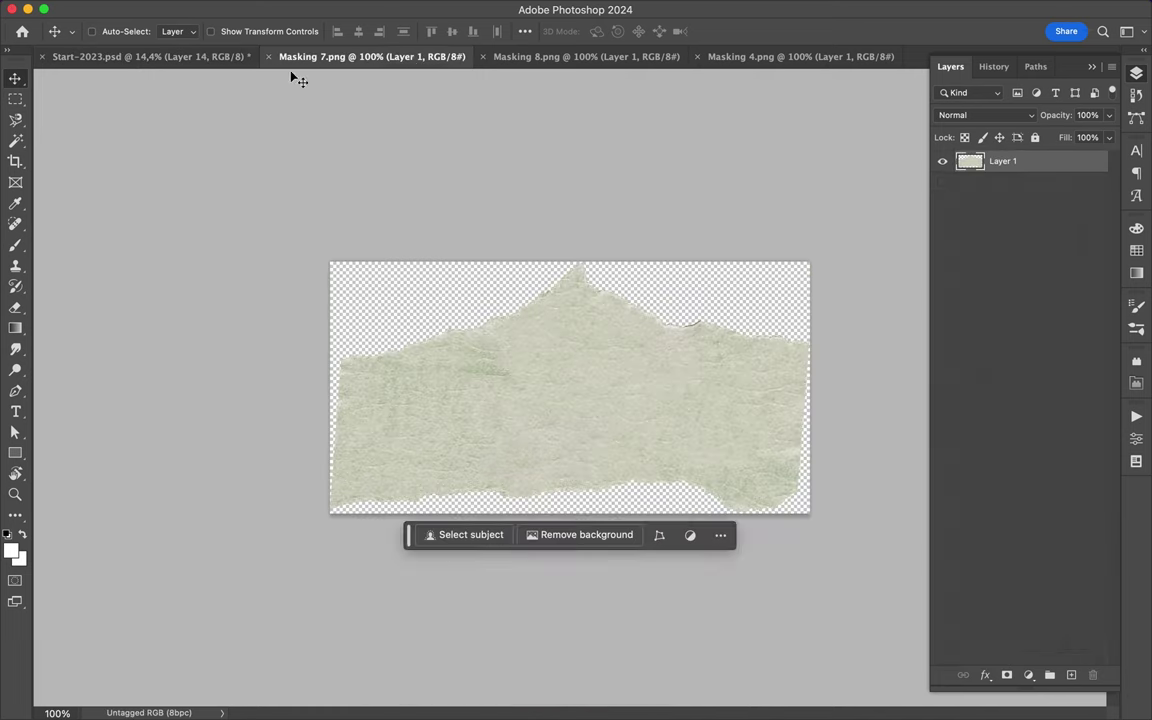
key("ctrl+a")
key("ctrl+c")
left_click(267, 57)
key("ctrl+v")
left_click(268, 57)
left_click(275, 455)
Open the Painters 03, 04 and 05 tape files in Photoshop.
scroll(238, 446, "down", 3)
left_click(255, 481)
scroll(260, 420, "down", 4)
left_click(265, 362)
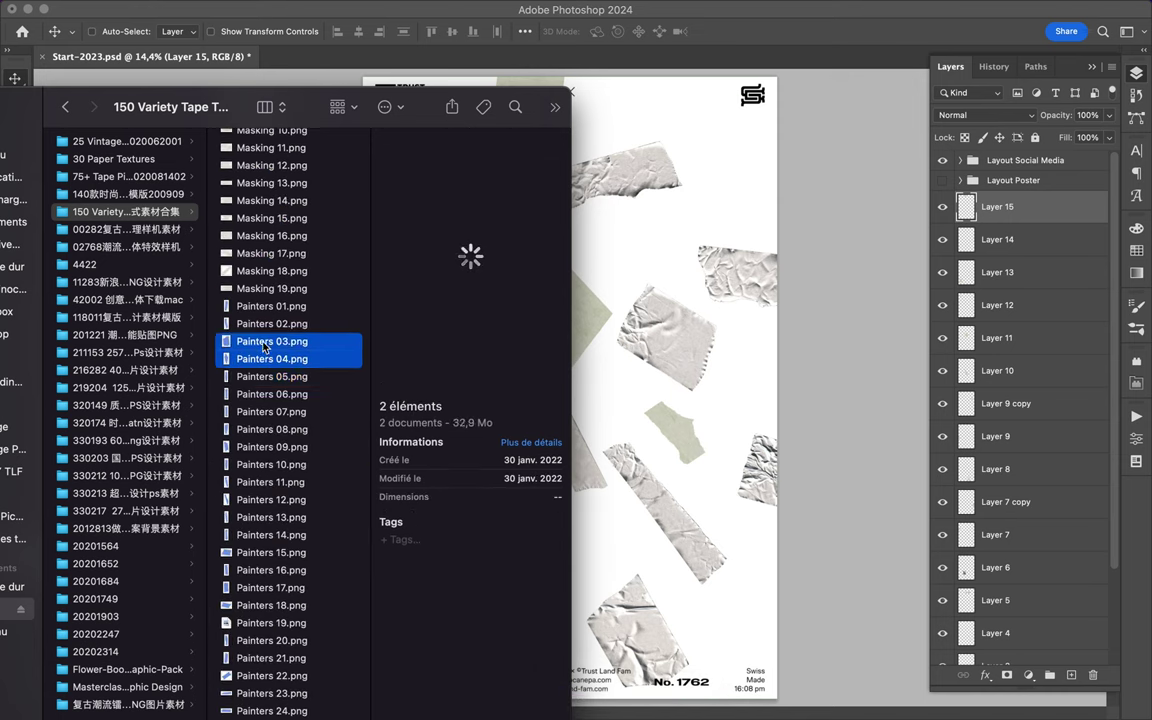
left_click(265, 341, "shift")
left_click_drag(265, 341, 626, 415)
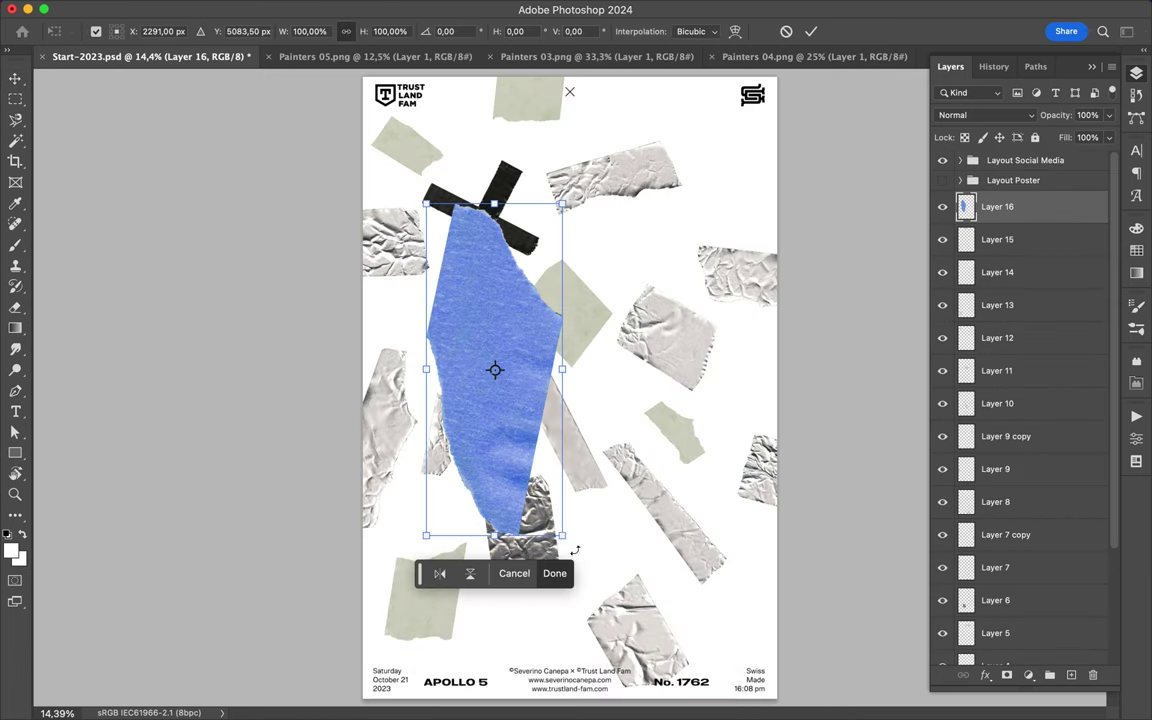
Shrink the first blue painter's tape and place it left of centre.
left_click_drag(571, 548, 476, 330)
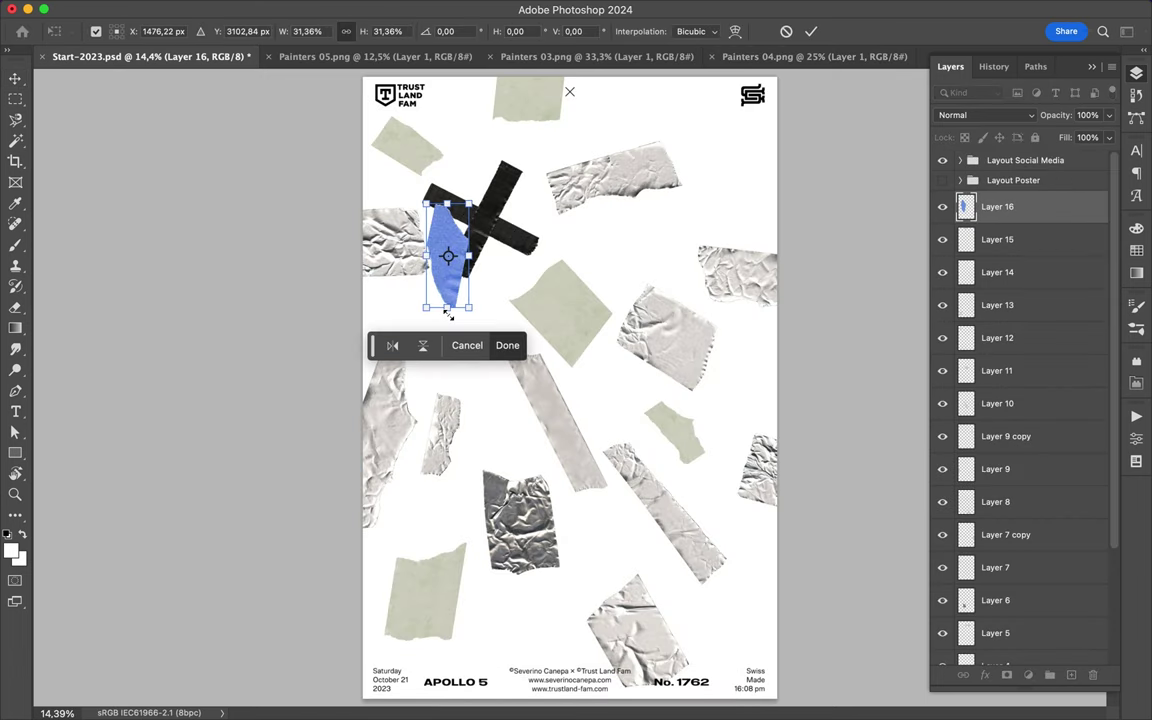
key("Return")
left_click_drag(486, 405, 476, 350)
Add the Painters 05 blue tape, scaled and rotated horizontally at the top right.
left_click(375, 56)
mouse_move(530, 188)
left_mouse_down()
mouse_move(640, 250)
mouse_move(593, 371)
mouse_move(530, 120)
mouse_move(660, 470)
left_mouse_up()
key("ctrl+t")
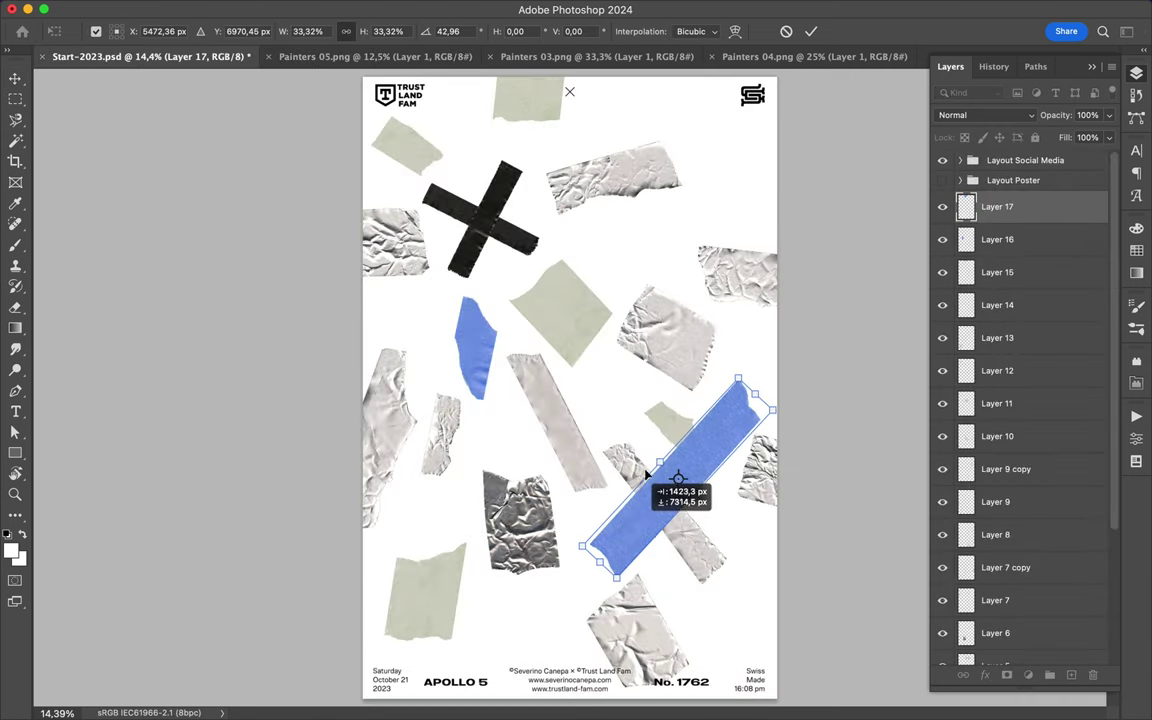
left_click_drag(574, 469, 592, 405)
left_click_drag(650, 430, 709, 202)
left_click_drag(664, 160, 658, 165)
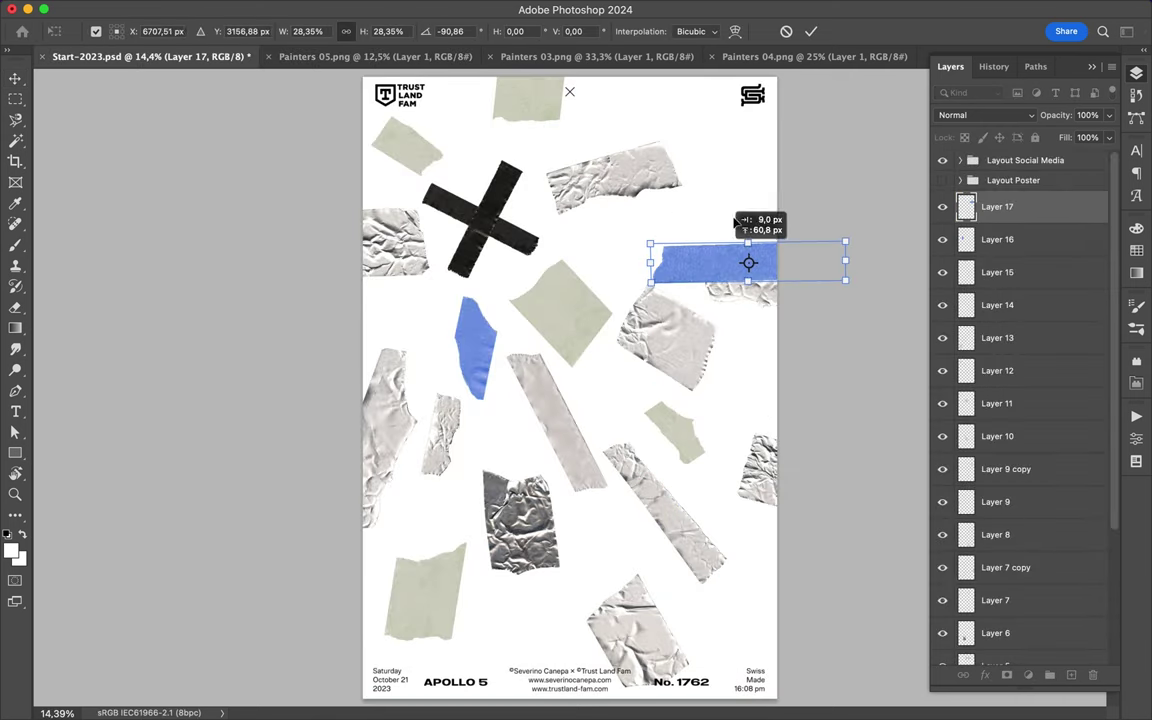
Close the Painters 05, 03 and 04 source files.
left_click(268, 56)
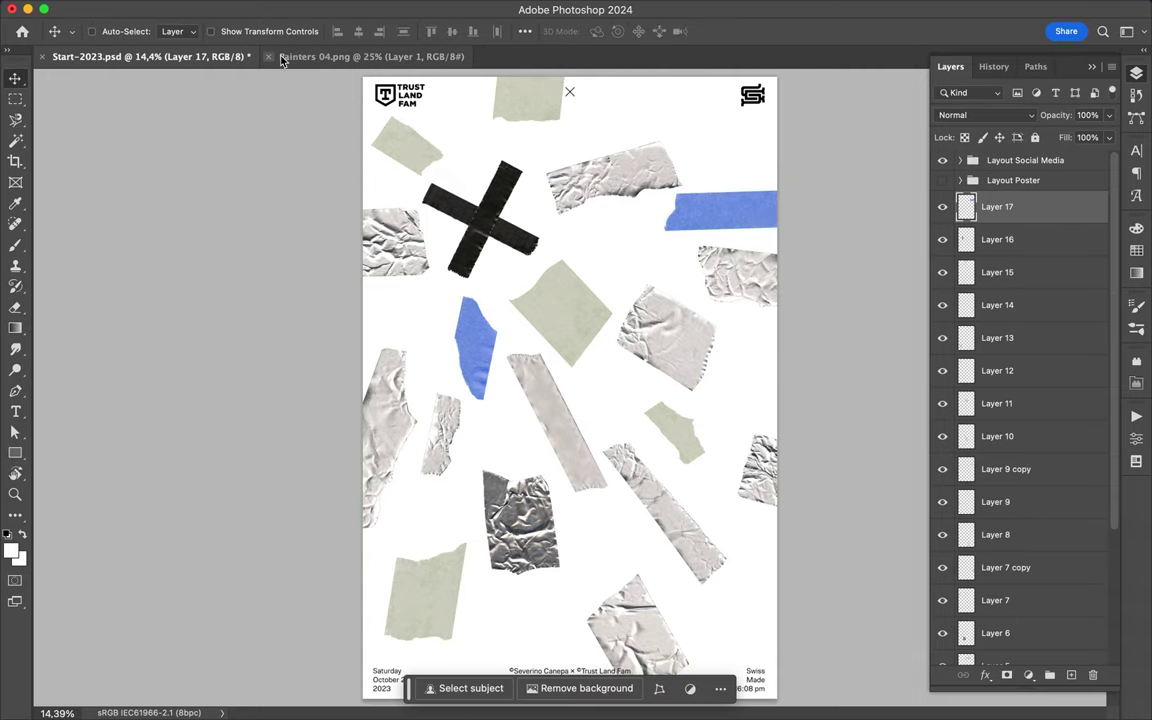
left_click(268, 56)
left_click(476, 692)
key("Down")
key("Down")
key("Down")
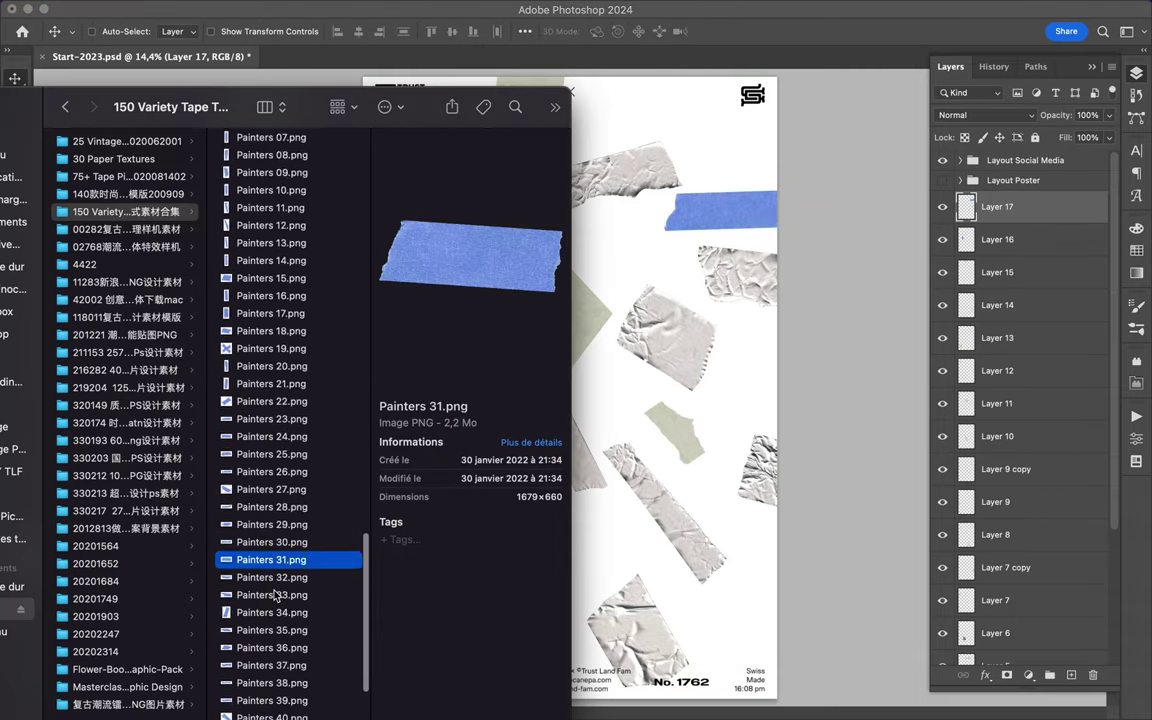
Navigate the tape collection in Finder to the MaskingTape folder.
key("Down")
key("Down")
key("Down")
key("Down")
key("Down")
key("Down")
key("Down")
key("Down")
key("Down")
key("Down")
key("Down")
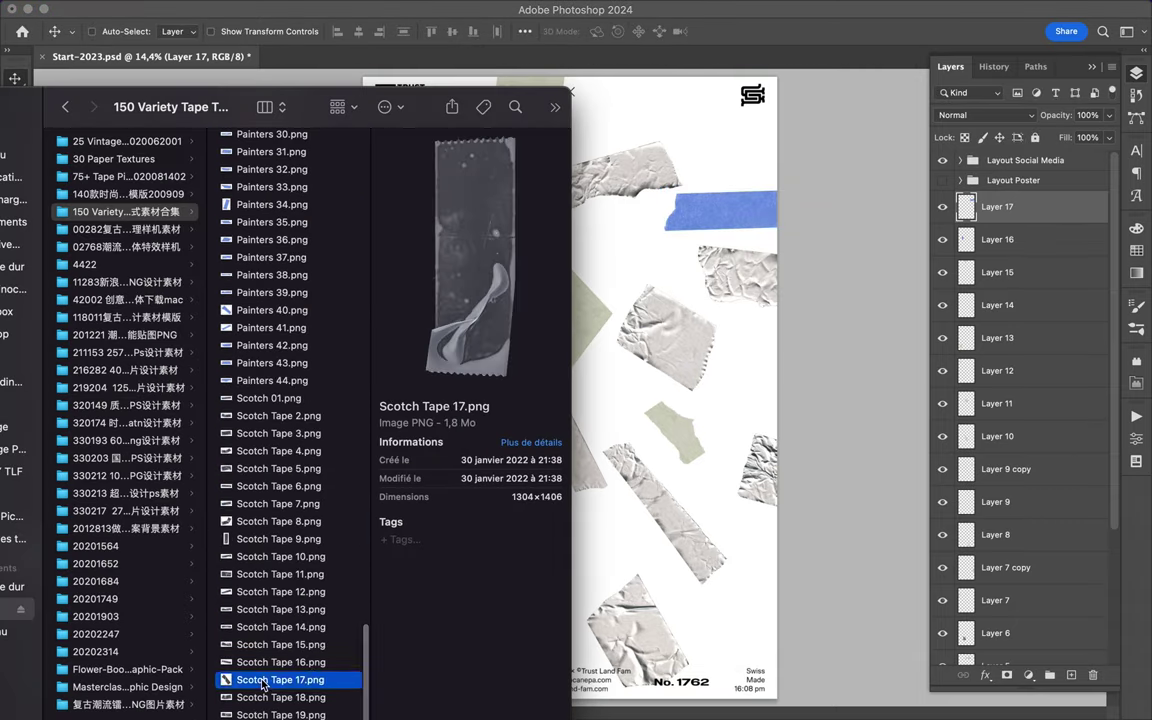
key("Return")
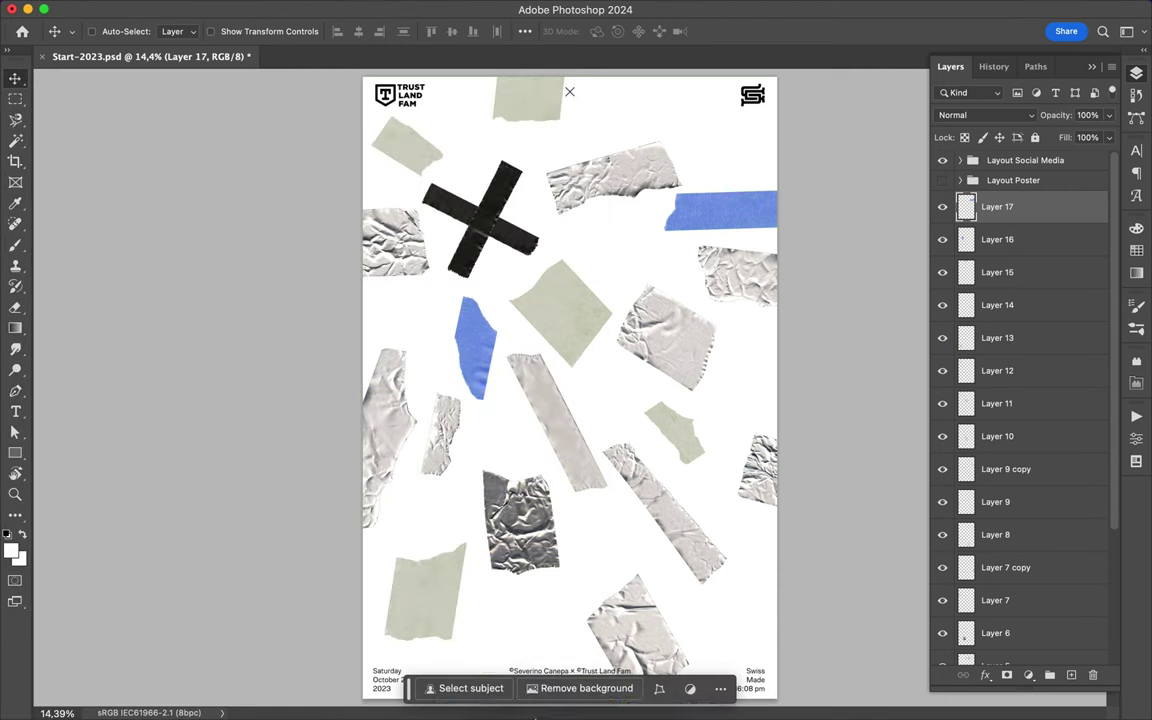
left_click(485, 700)
scroll(270, 350, "up", 10)
scroll(270, 350, "up", 5)
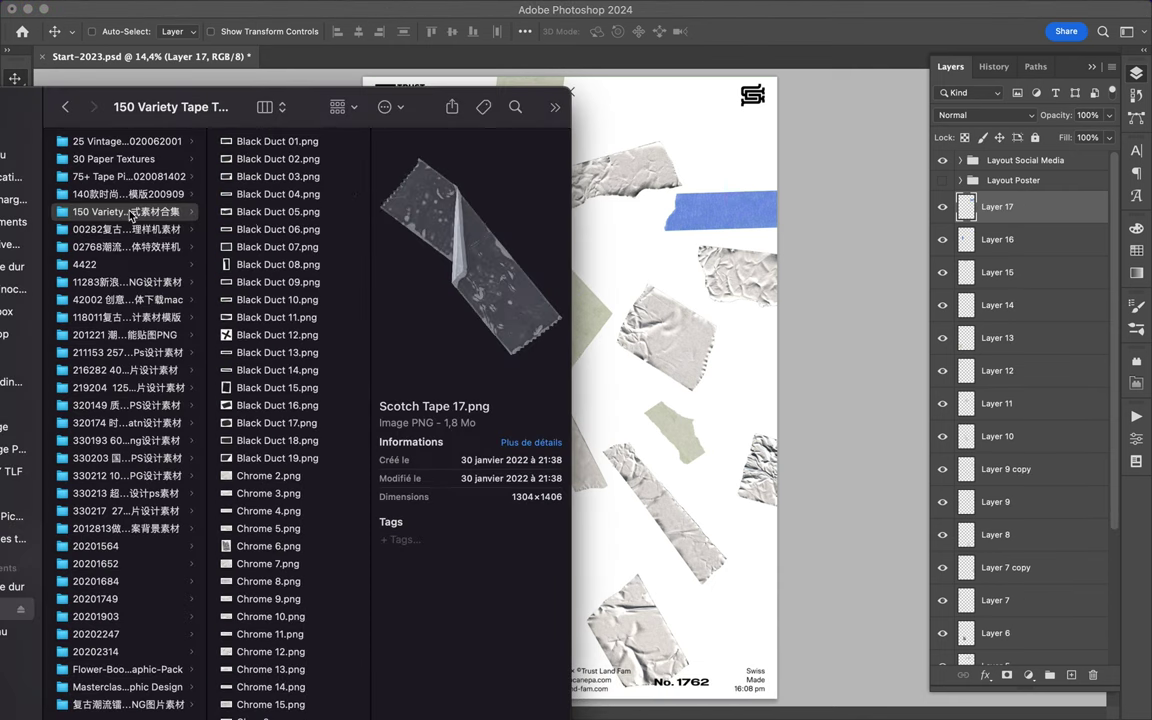
left_click(129, 196)
left_click(262, 193)
left_click(246, 166)
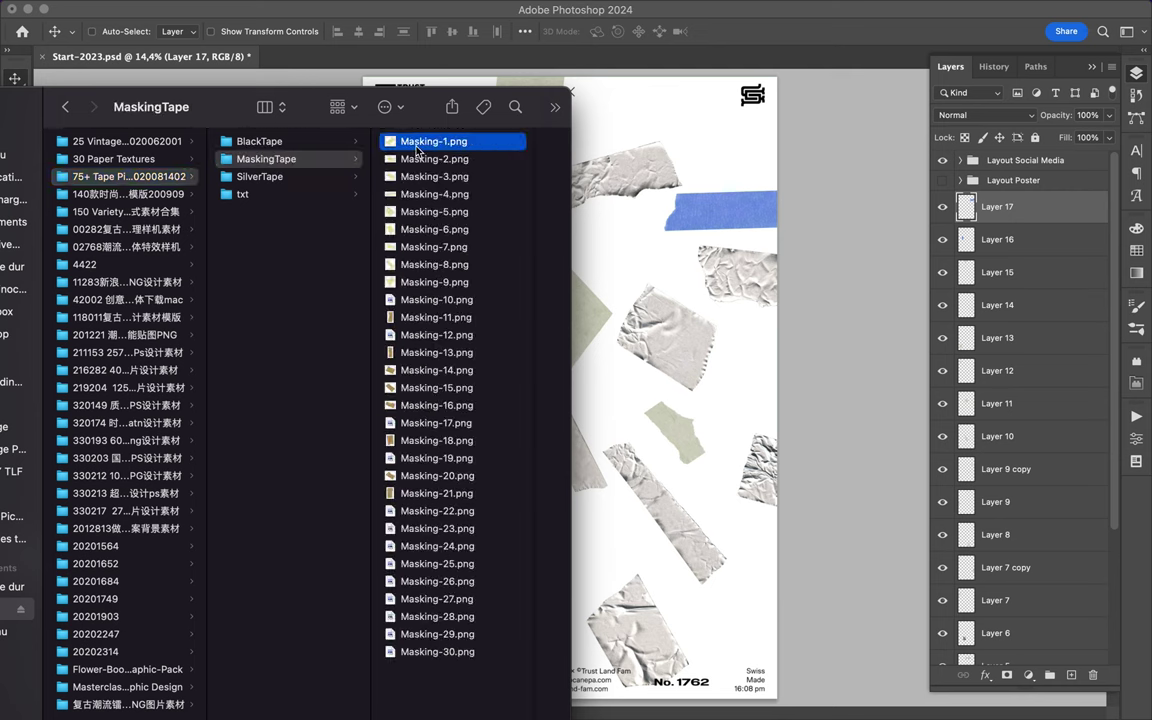
Place the yellow Masking-1 tape, shrunk and rotated about 48°, and nudge the small blue tape lower.
left_click(411, 144)
left_click_drag(240, 140, 635, 245)
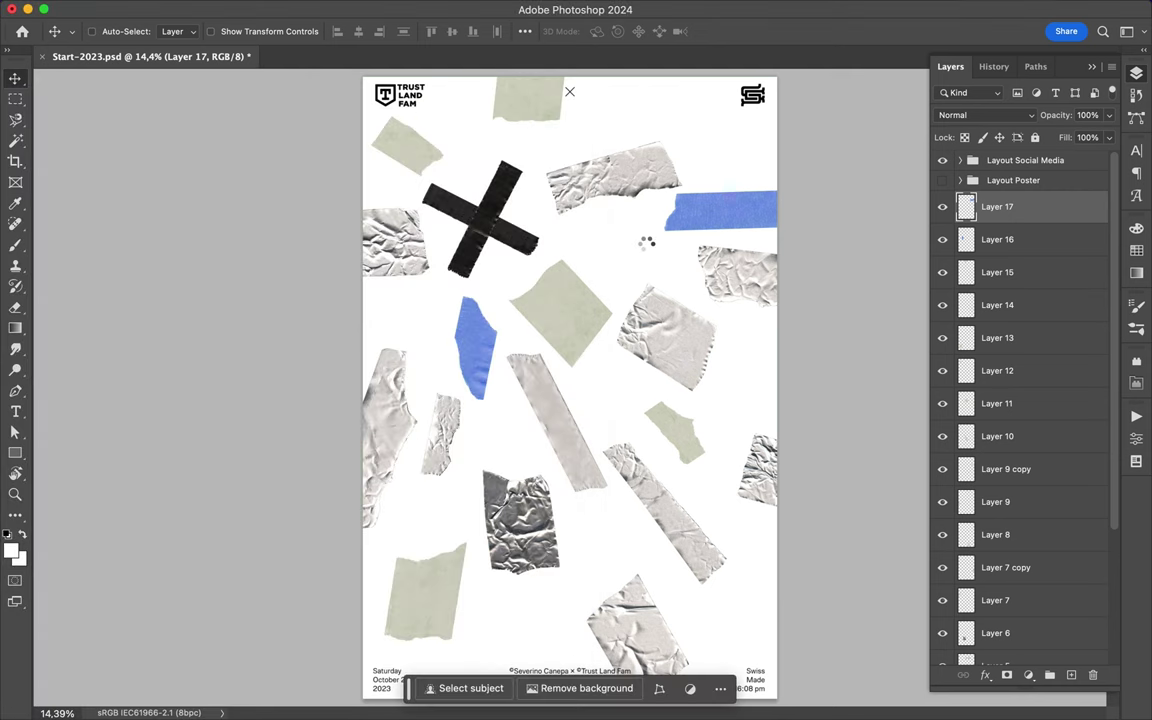
left_click_drag(700, 518, 411, 440)
key("Return")
key("ctrl+t")
mouse_move(397, 284)
left_mouse_down()
mouse_move(474, 368)
mouse_move(478, 295)
left_mouse_up()
key("Return")
left_click_drag(425, 330, 410, 313)
left_click_drag(575, 320, 566, 309)
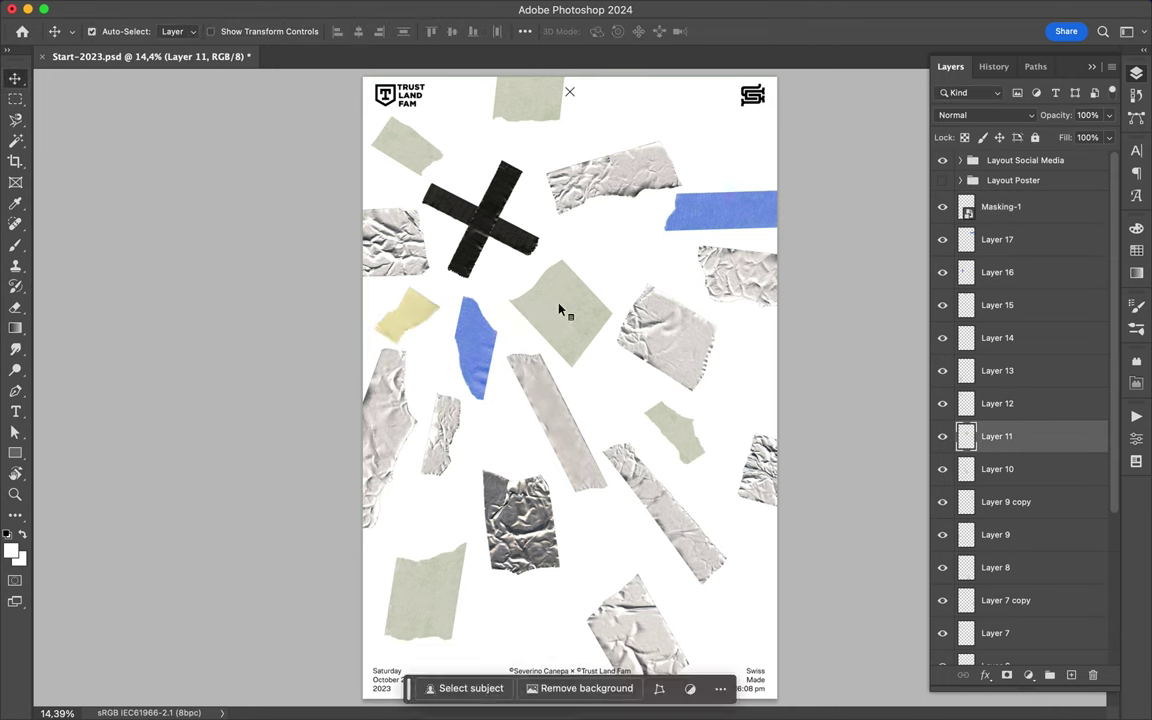
left_click_drag(489, 355, 478, 385)
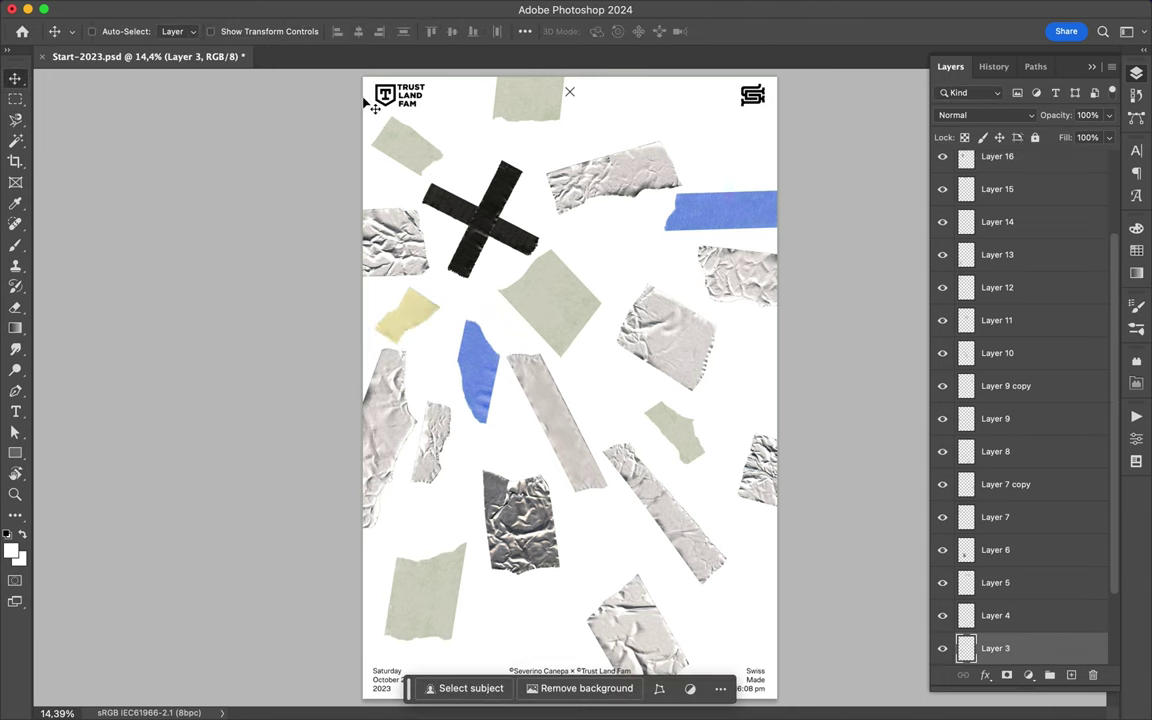
Open several masking tape images, including Masking-12, in Photoshop.
key("super+Tab")
key("Down")
key("Down")
key("Down")
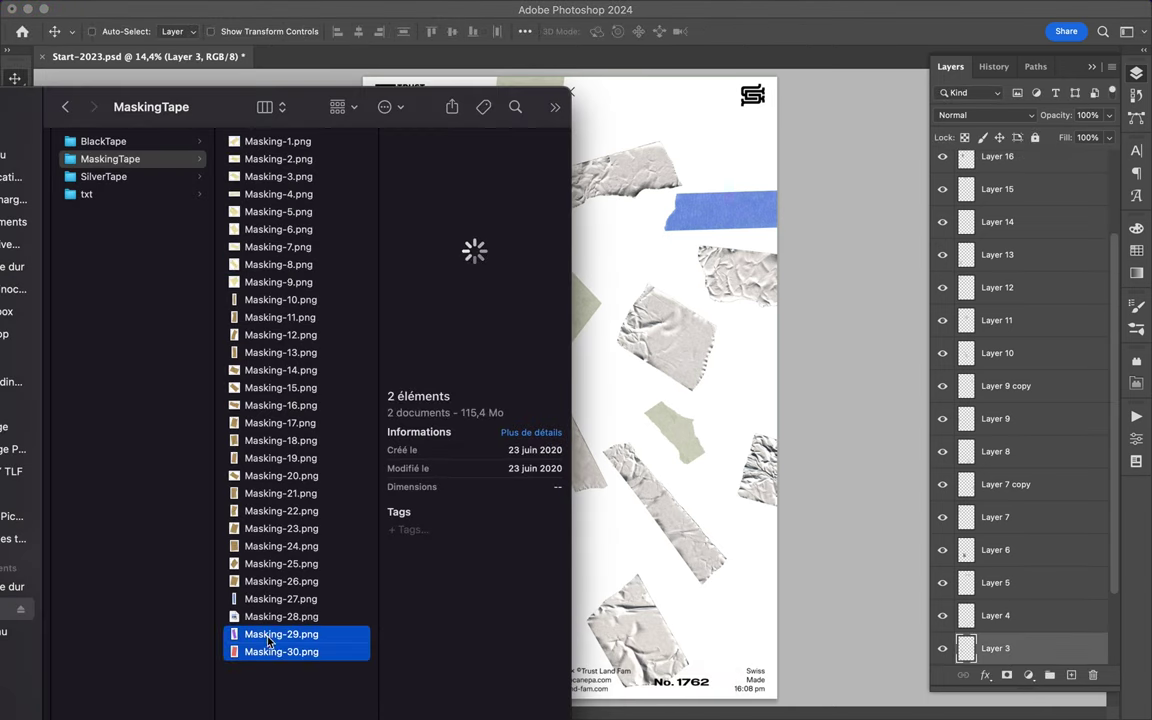
left_click(276, 340, "super")
left_click_drag(276, 340, 583, 692)
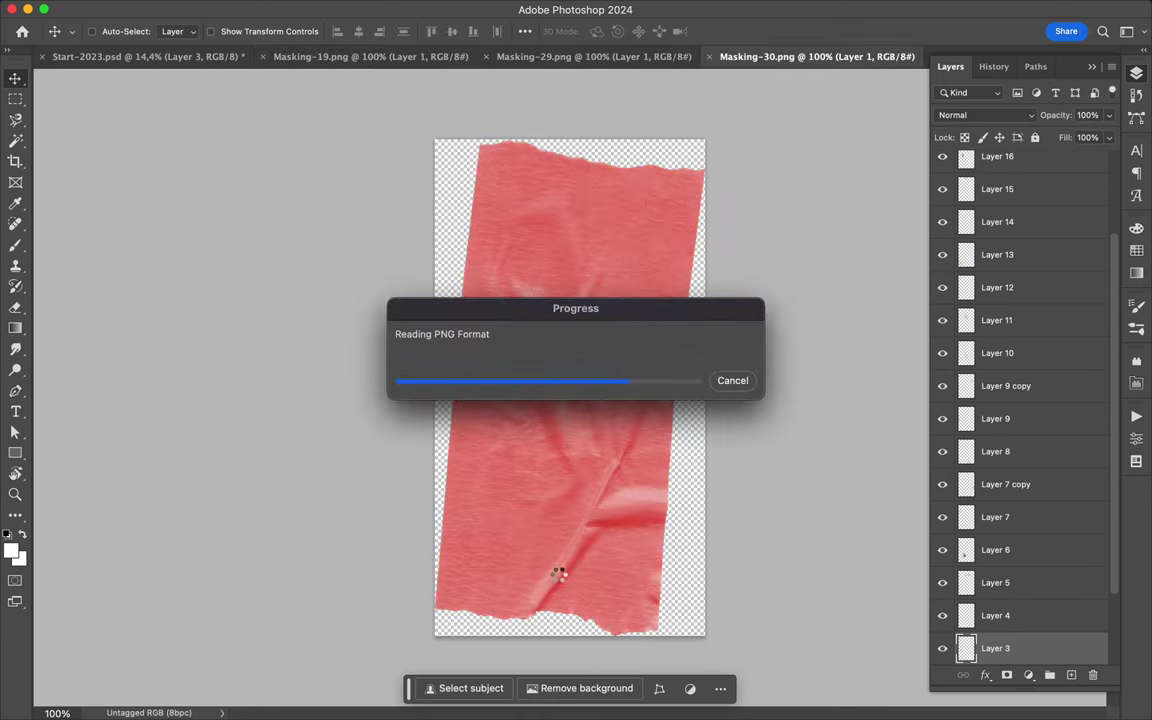
Add the tan Masking-19 tape at the poster bottom, tilted about -13.6°, and close its source.
mouse_move(540, 160)
left_mouse_down()
mouse_move(170, 98)
mouse_move(467, 533)
left_mouse_up()
key("ctrl+t")
left_click_drag(668, 373, 411, 582)
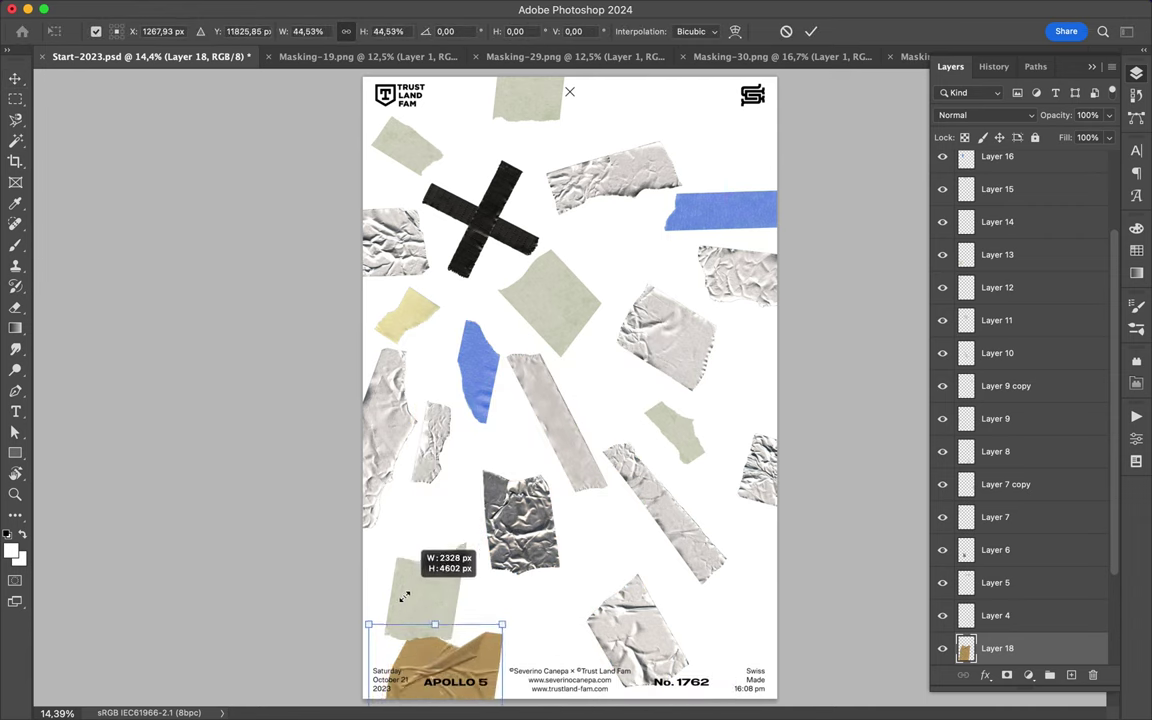
key("Return")
key("ctrl+t")
left_click_drag(548, 563, 504, 551)
key("Return")
left_click(368, 56)
left_click(268, 56)
Add the purple Masking-29 tape, shrunk, near the poster centre and close its source.
left_click(377, 56)
left_click_drag(510, 288, 673, 342)
key("ctrl+t")
left_click_drag(780, 73, 560, 501)
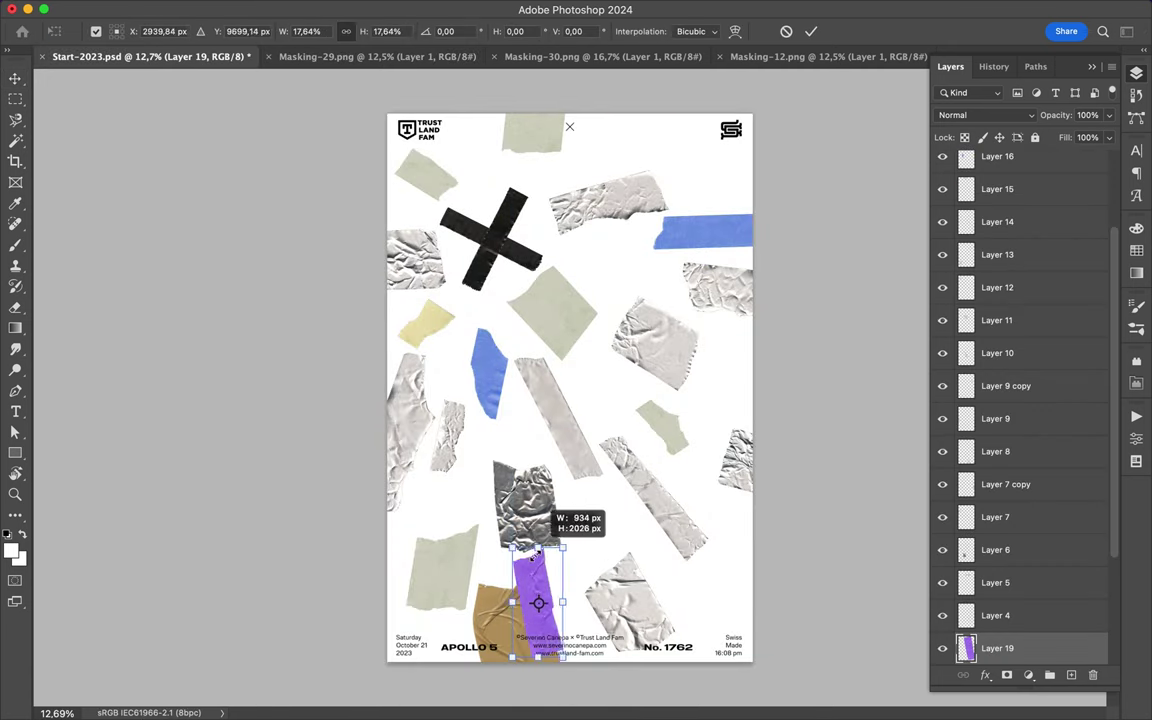
left_click_drag(534, 566, 604, 366)
key("Return")
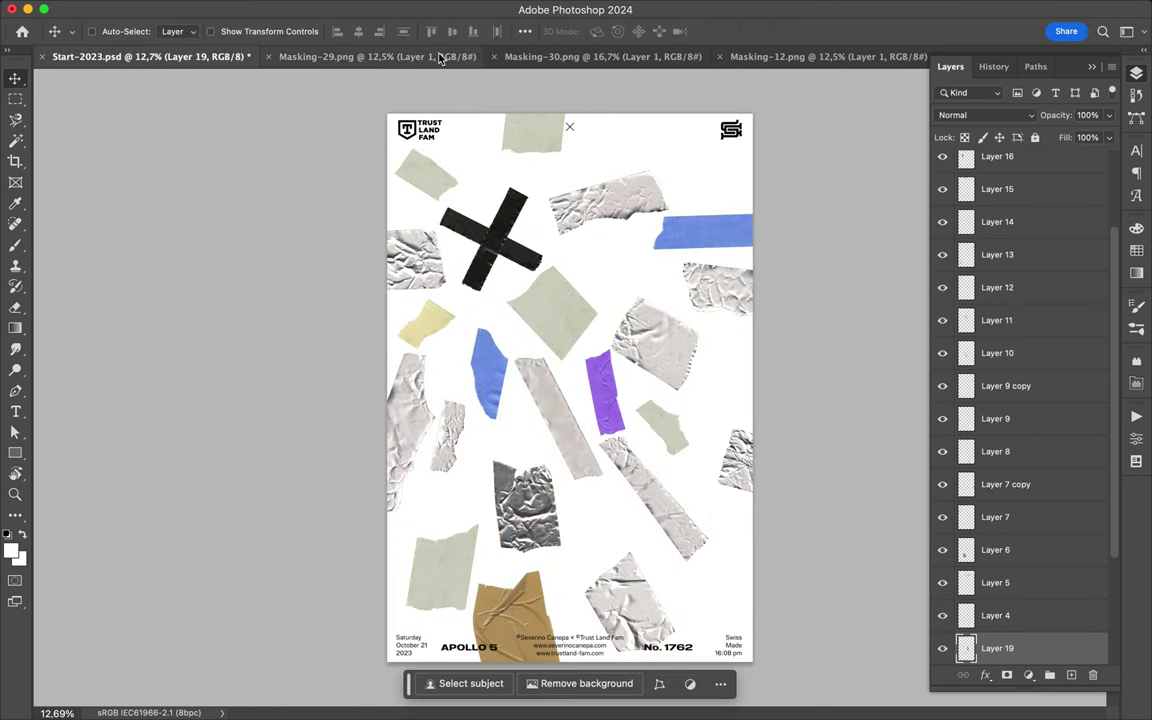
left_click(442, 56)
left_click(268, 56)
Add the red Masking-30 tape, shrunk, near the top right and close its source.
left_click(330, 57)
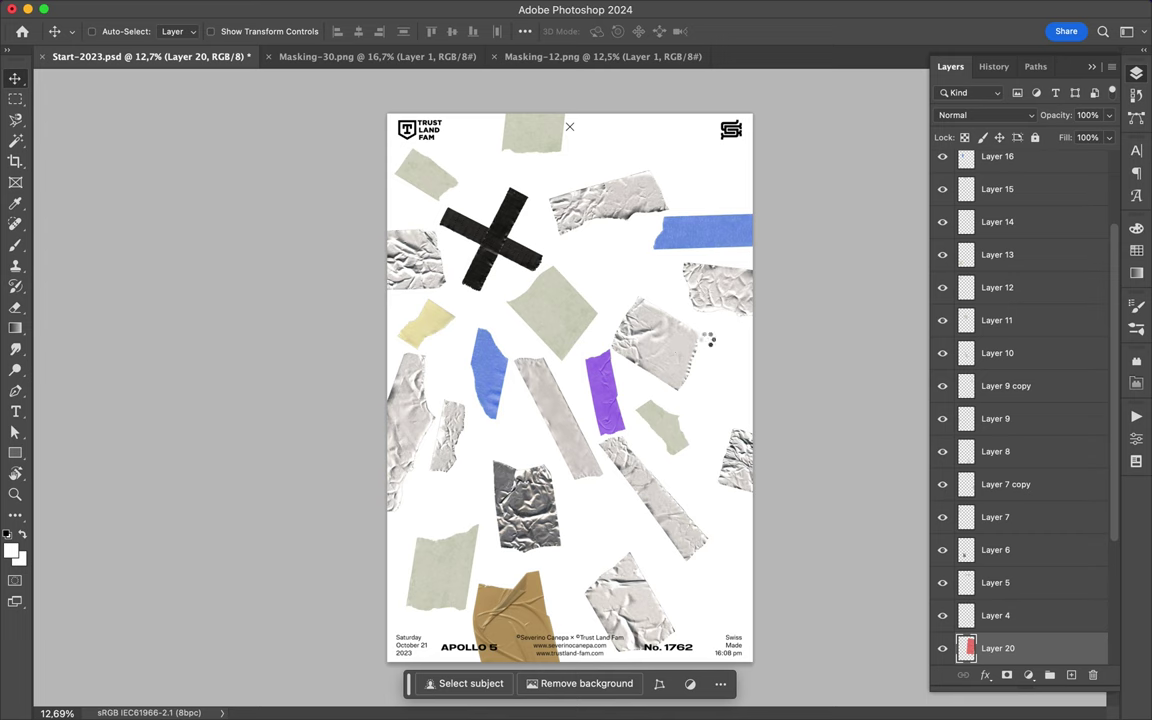
left_click_drag(560, 300, 663, 337)
key("ctrl+t")
left_click_drag(771, 159, 608, 443)
key("Return")
mouse_move(596, 518)
left_mouse_down()
mouse_move(735, 578)
mouse_move(735, 615)
mouse_move(609, 265)
mouse_move(647, 136)
left_mouse_up()
key("ctrl+t")
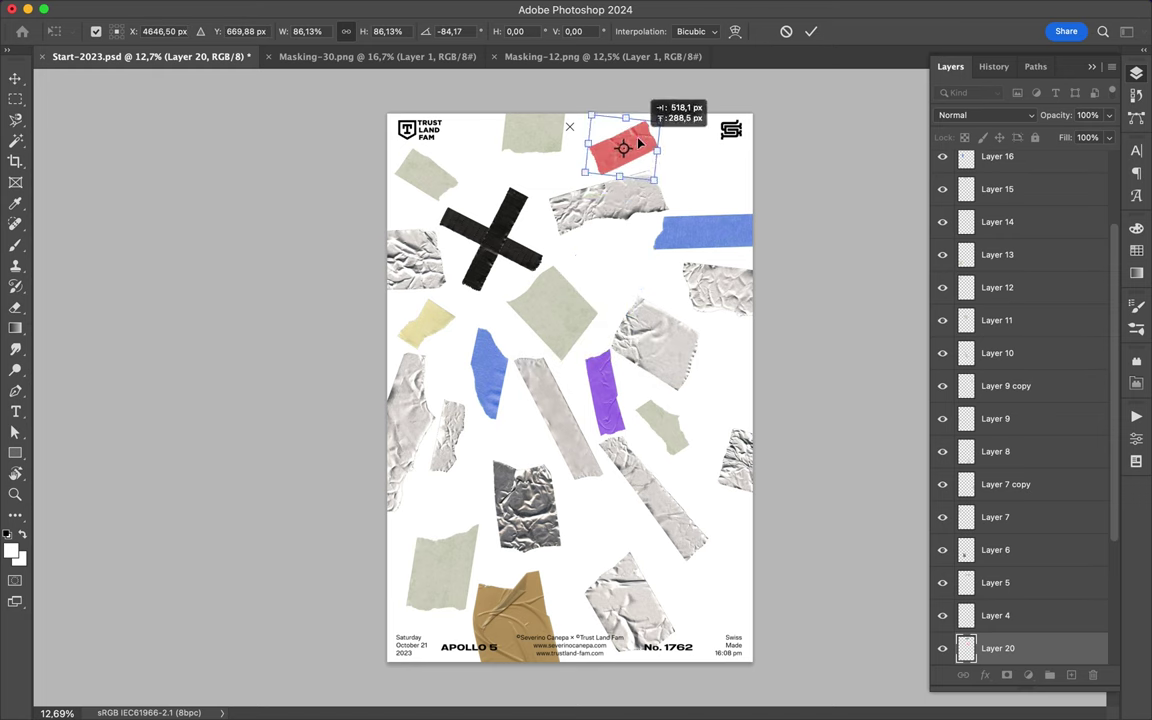
key("Return")
left_click(268, 56)
Add the brown Masking-12 tape at about 29%, rotated in the upper right.
left_click(330, 56)
left_click_drag(323, 82, 663, 239)
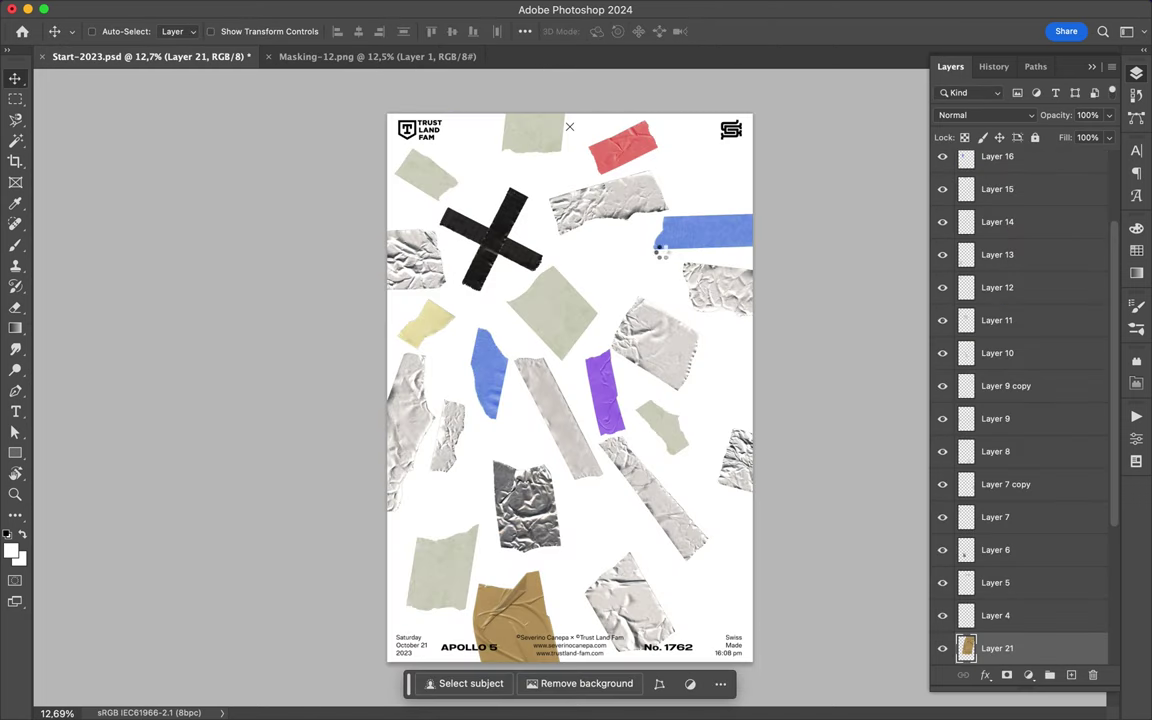
key("ctrl+t")
mouse_move(862, 229)
left_mouse_down()
mouse_move(580, 220)
mouse_move(600, 300)
left_mouse_up()
left_click_drag(528, 240, 665, 192)
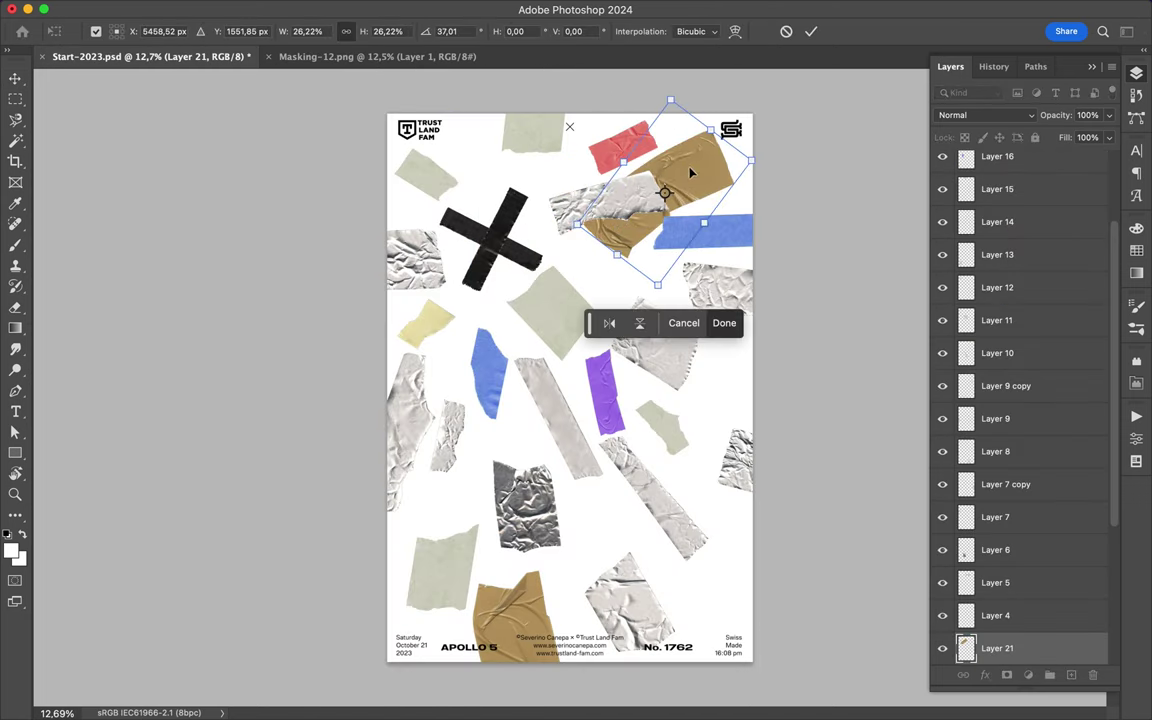
key("Return")
Raise and rotate the silver tape beside the red tape, and nudge the brown tape left.
left_click(585, 205, "ctrl")
key("ctrl+t")
left_click_drag(575, 205, 553, 175)
key("Return")
key("ctrl+t")
left_click_drag(635, 120, 585, 100)
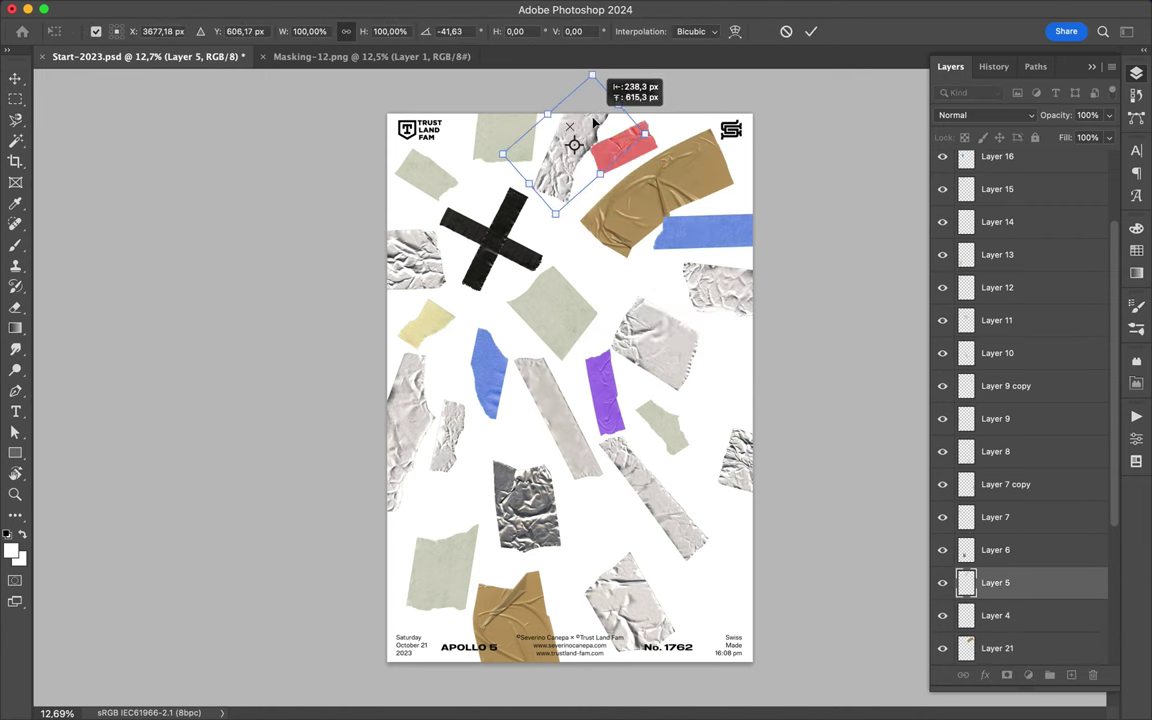
key("Return")
left_click_drag(649, 217, 636, 218)
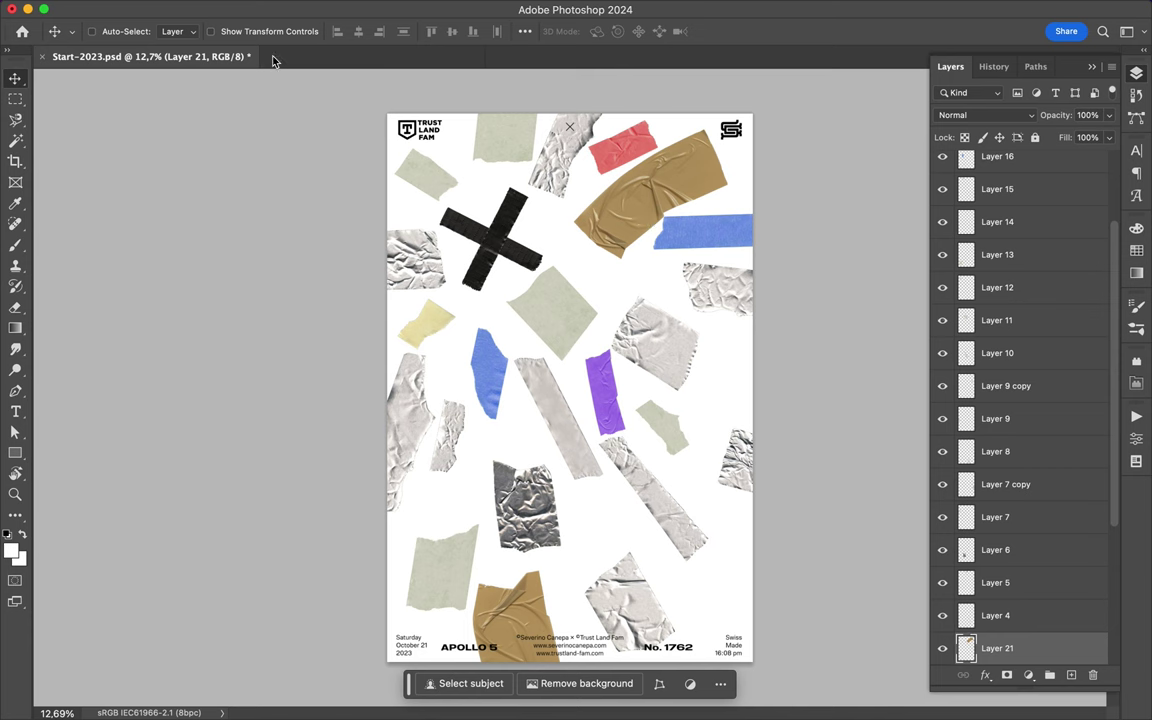
key("super+Tab")
left_click(271, 599)
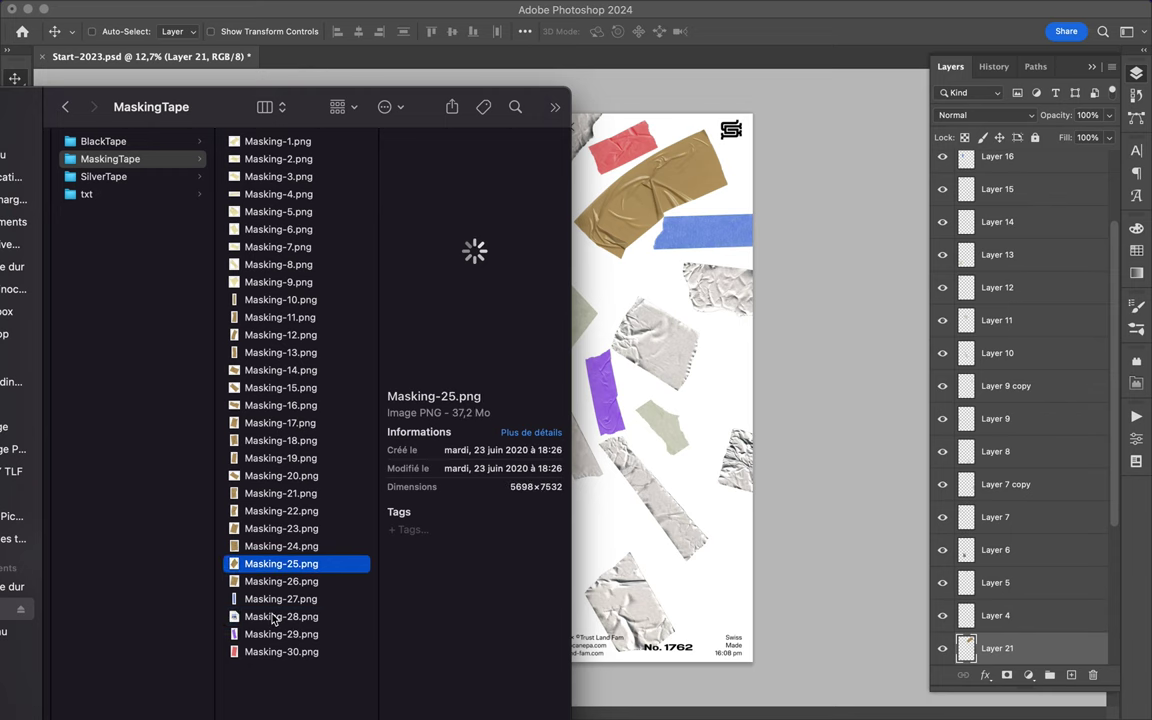
Place Silver-3 from the SilverTape folder, shrunk, along the poster's bottom-right edge.
left_click(124, 177)
left_click_drag(565, 263, 700, 390)
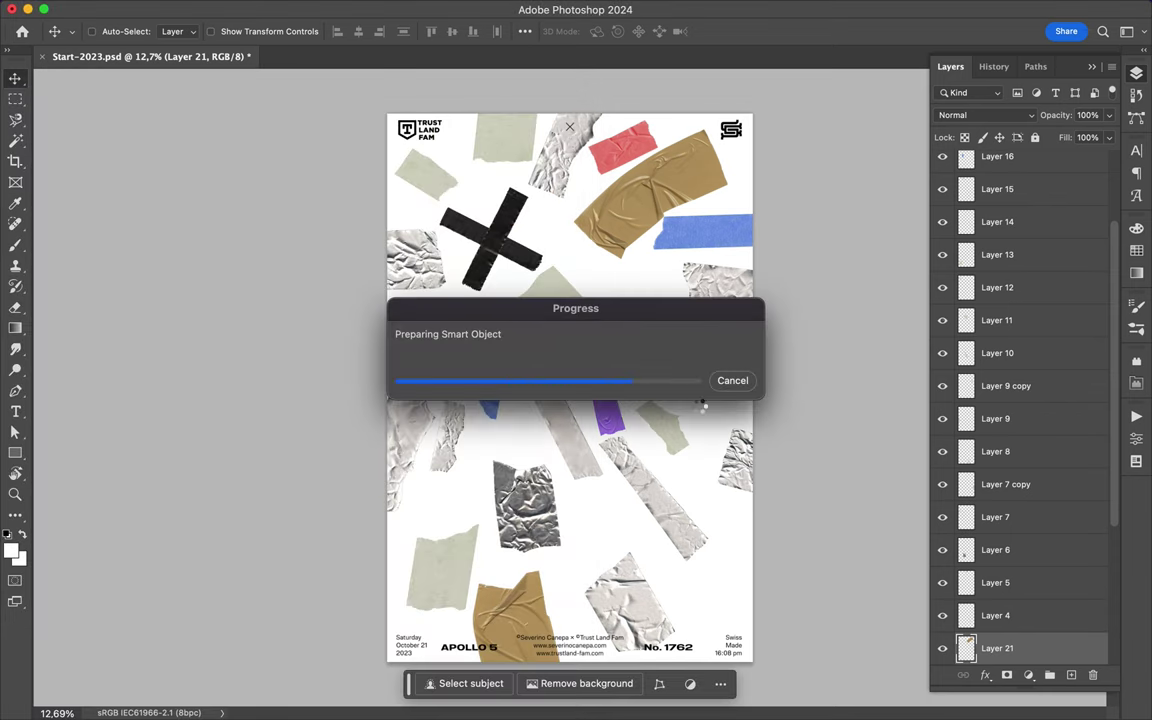
left_click_drag(703, 405, 690, 391)
left_click_drag(646, 338, 752, 591)
key("Return")
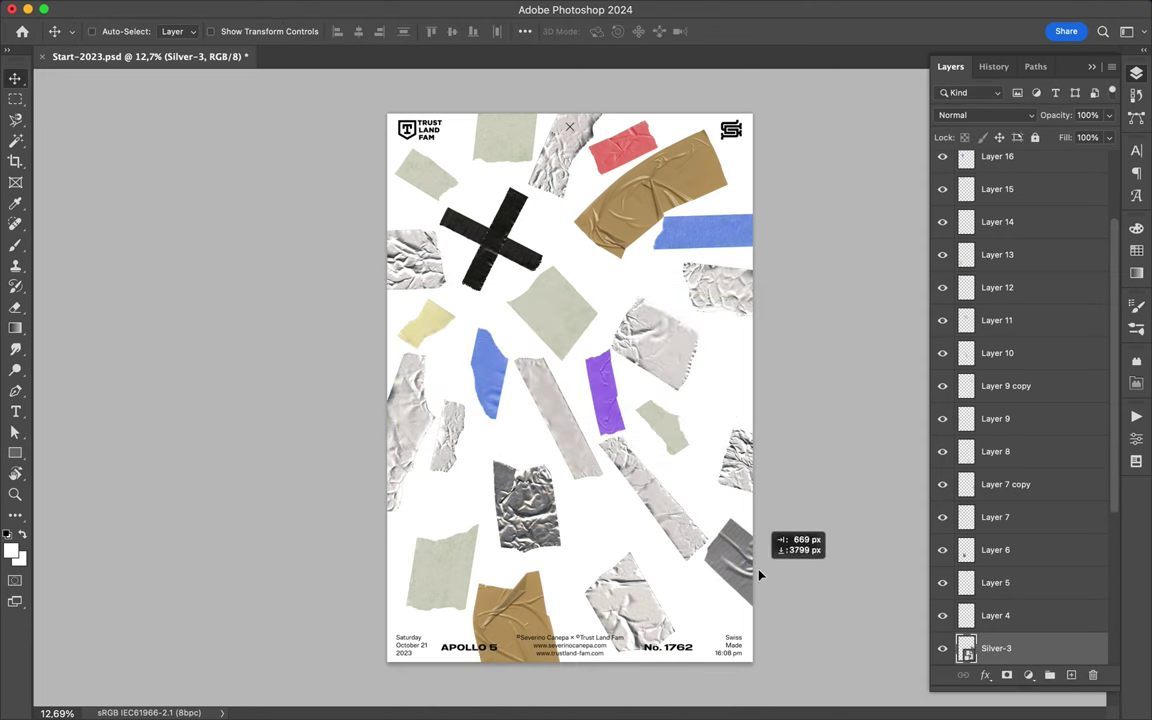